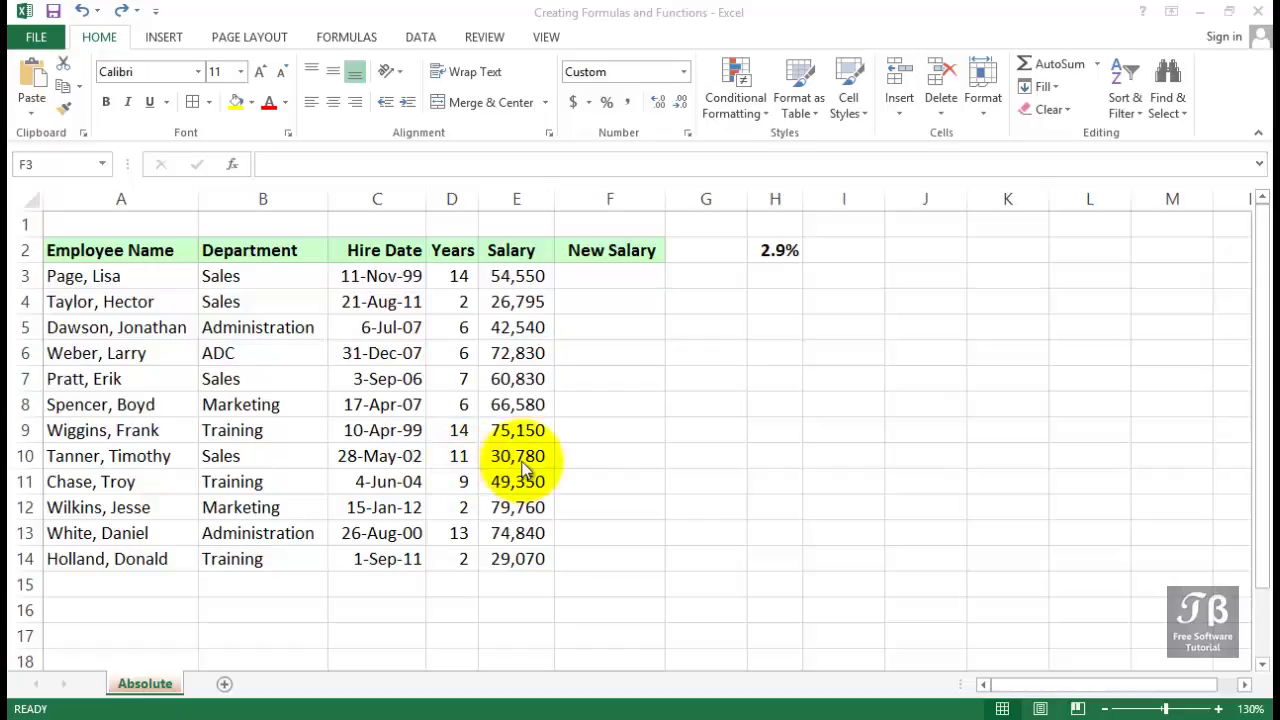
Enter =E3+1000 in F3 and fill it down to F8, giving 55,550 through 67,580.
{"action": "left_click", "coordinate": [608, 280]}
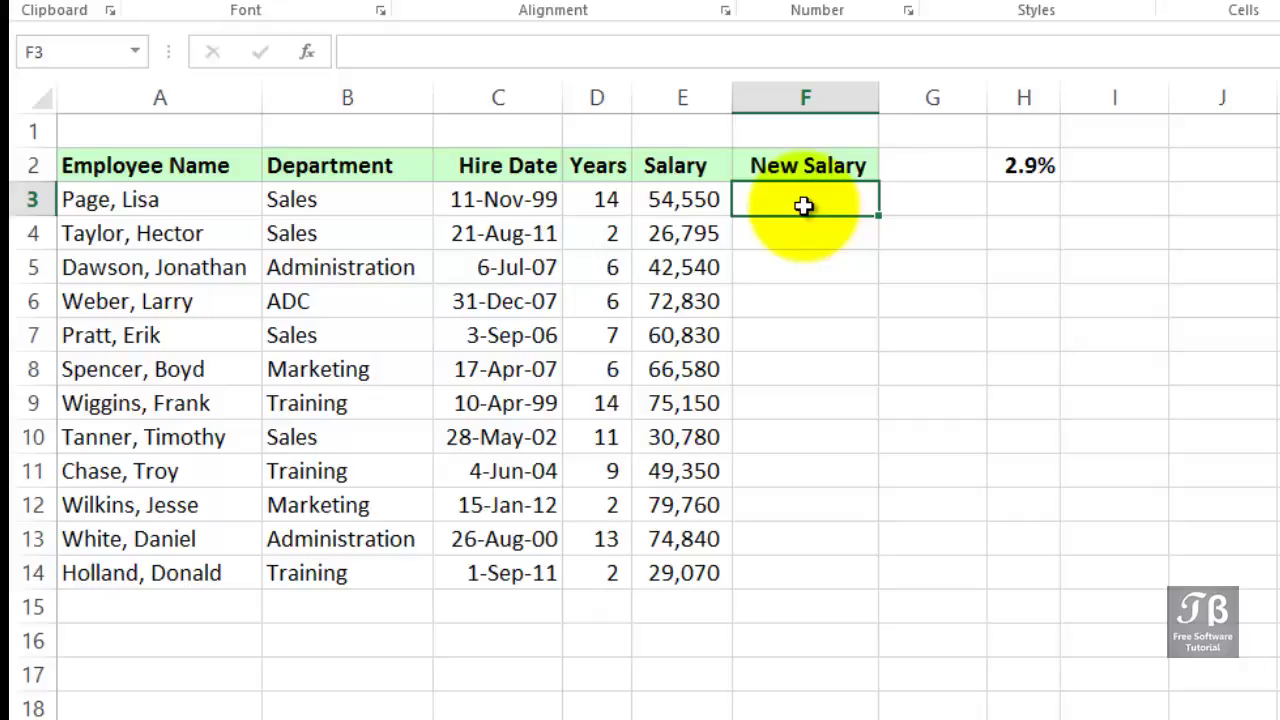
{"action": "double_click", "coordinate": [804, 205]}
{"action": "type", "text": "="}
{"action": "left_click", "coordinate": [706, 199]}
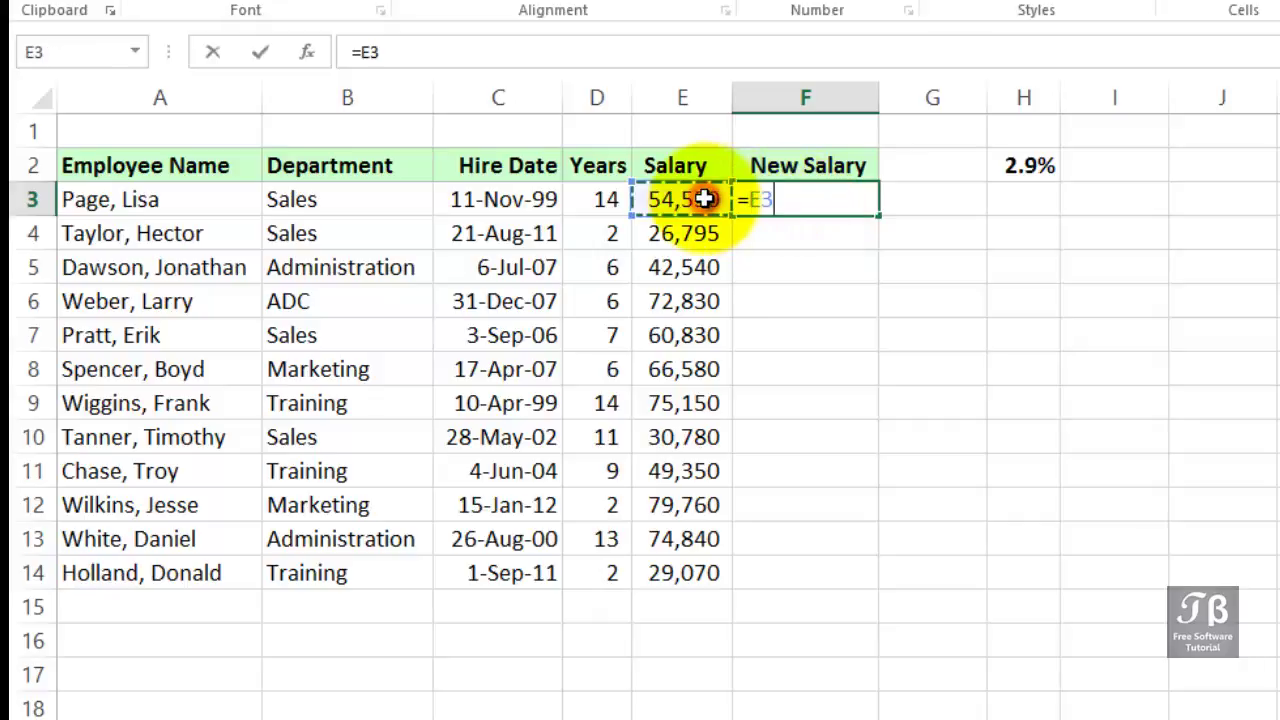
{"action": "type", "text": "+"}
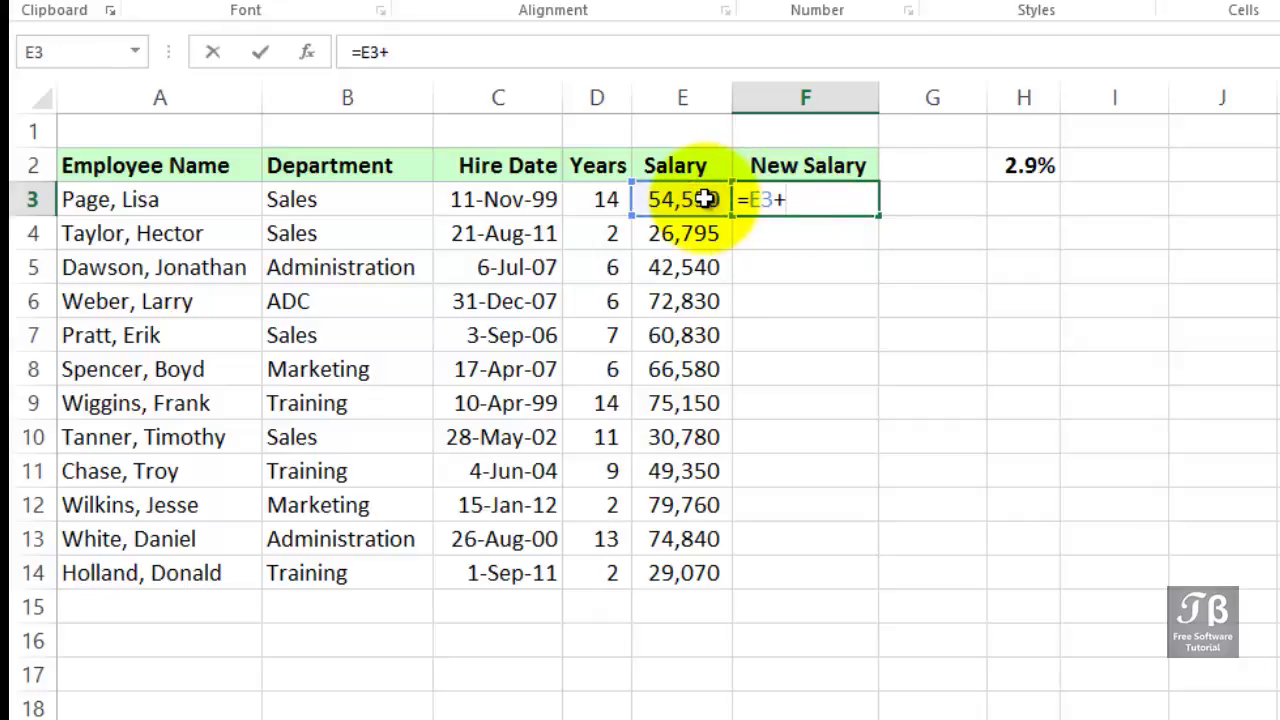
{"action": "type", "text": "1000"}
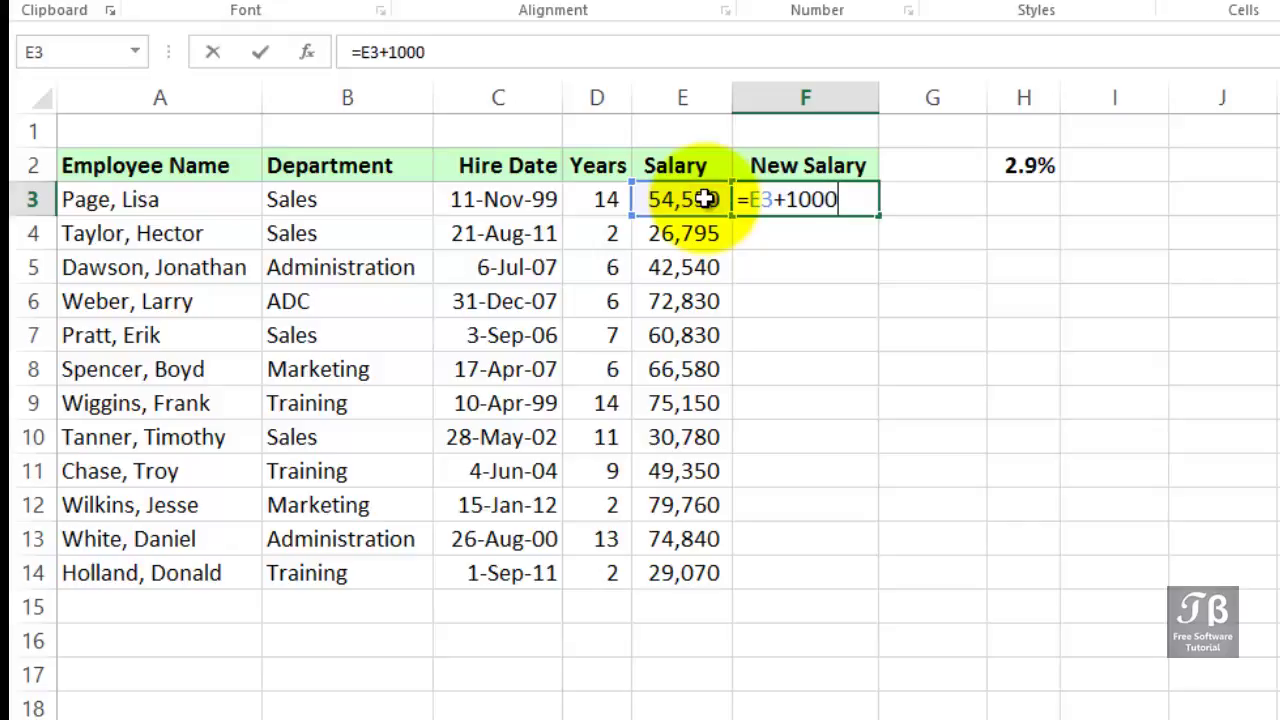
{"action": "key", "text": "Return"}
{"action": "left_click", "coordinate": [822, 199]}
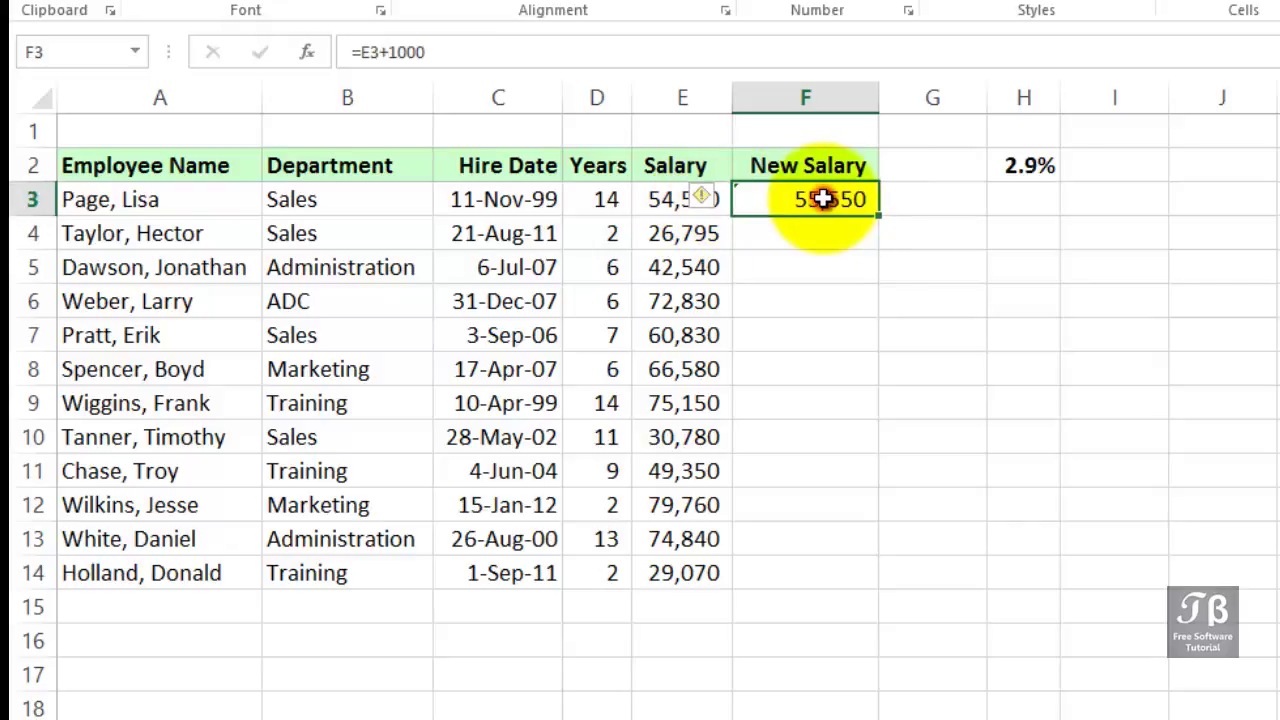
{"action": "left_click_drag", "start_coordinate": [878, 216], "coordinate": [877, 385]}
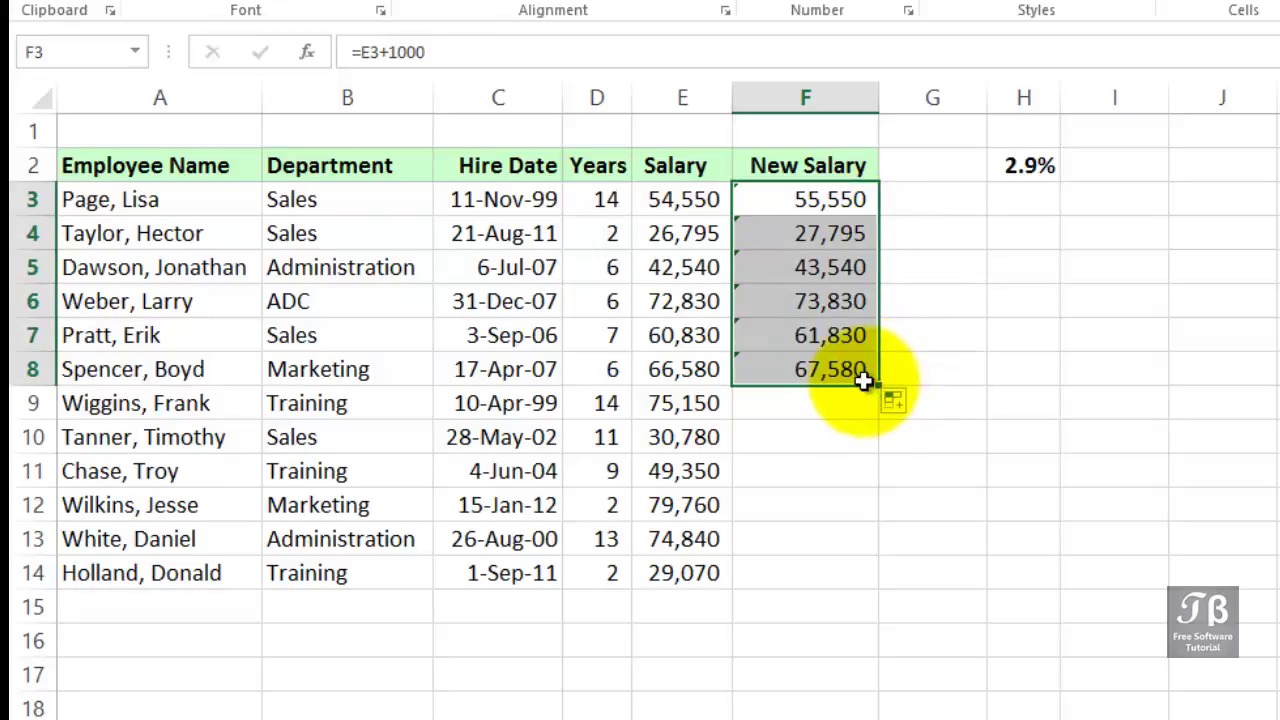
{"action": "left_click", "coordinate": [827, 238]}
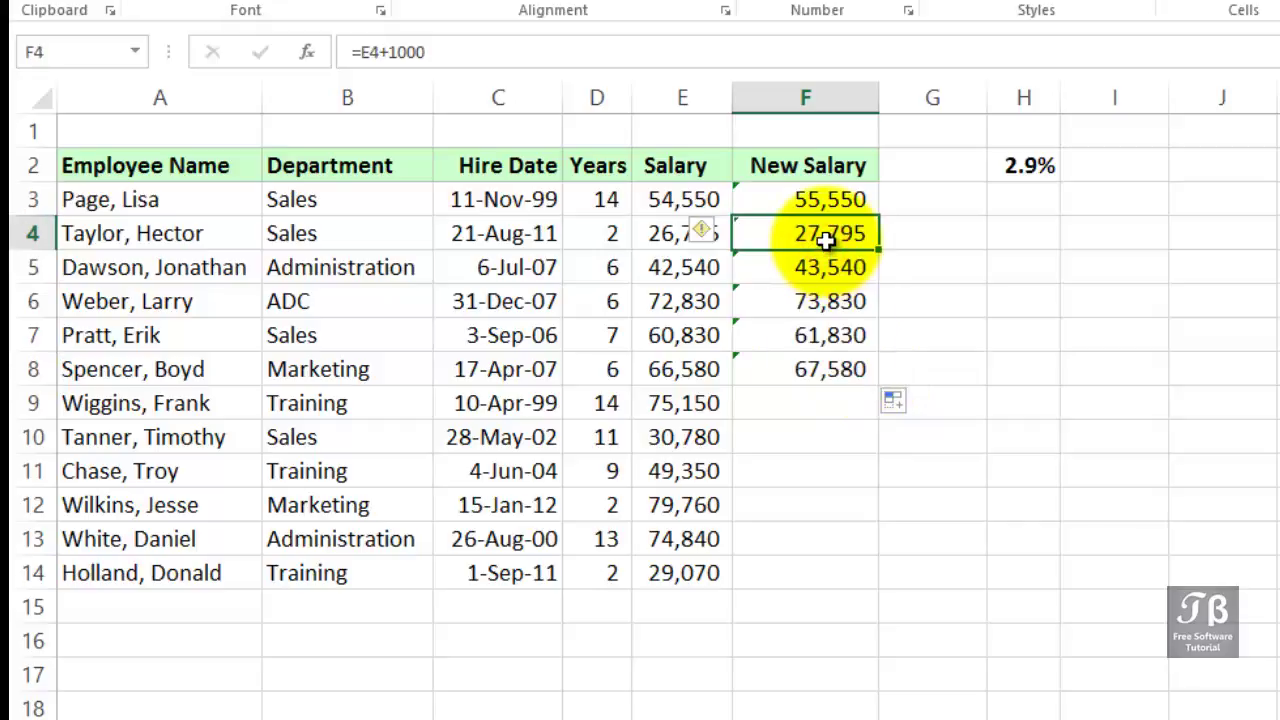
{"action": "double_click", "coordinate": [825, 238]}
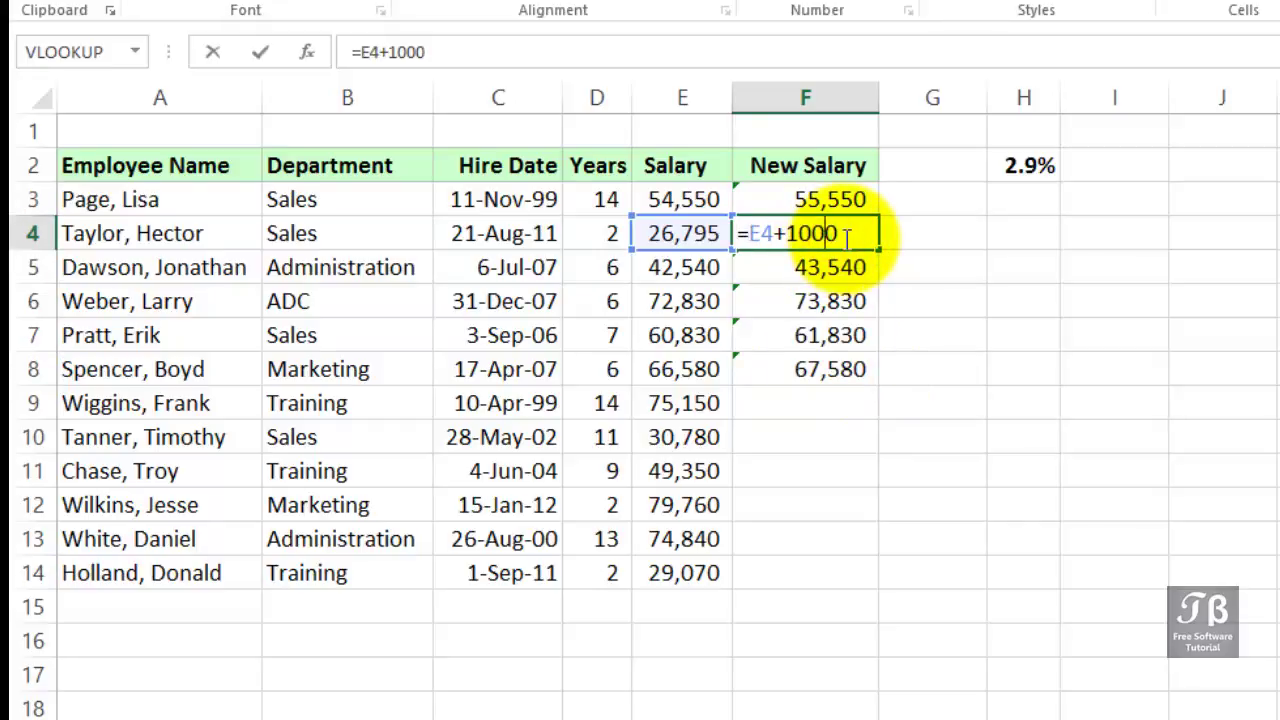
{"action": "key", "text": "Tab"}
{"action": "double_click", "coordinate": [838, 270]}
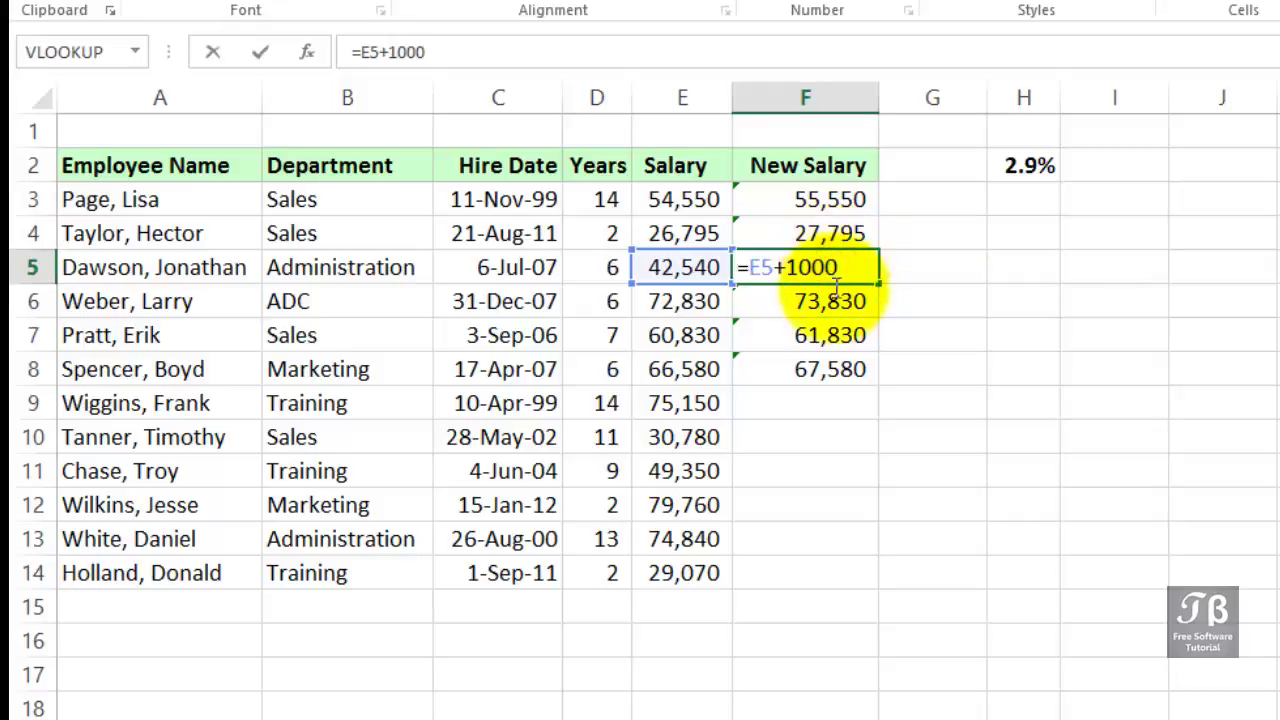
{"action": "key", "text": "Tab"}
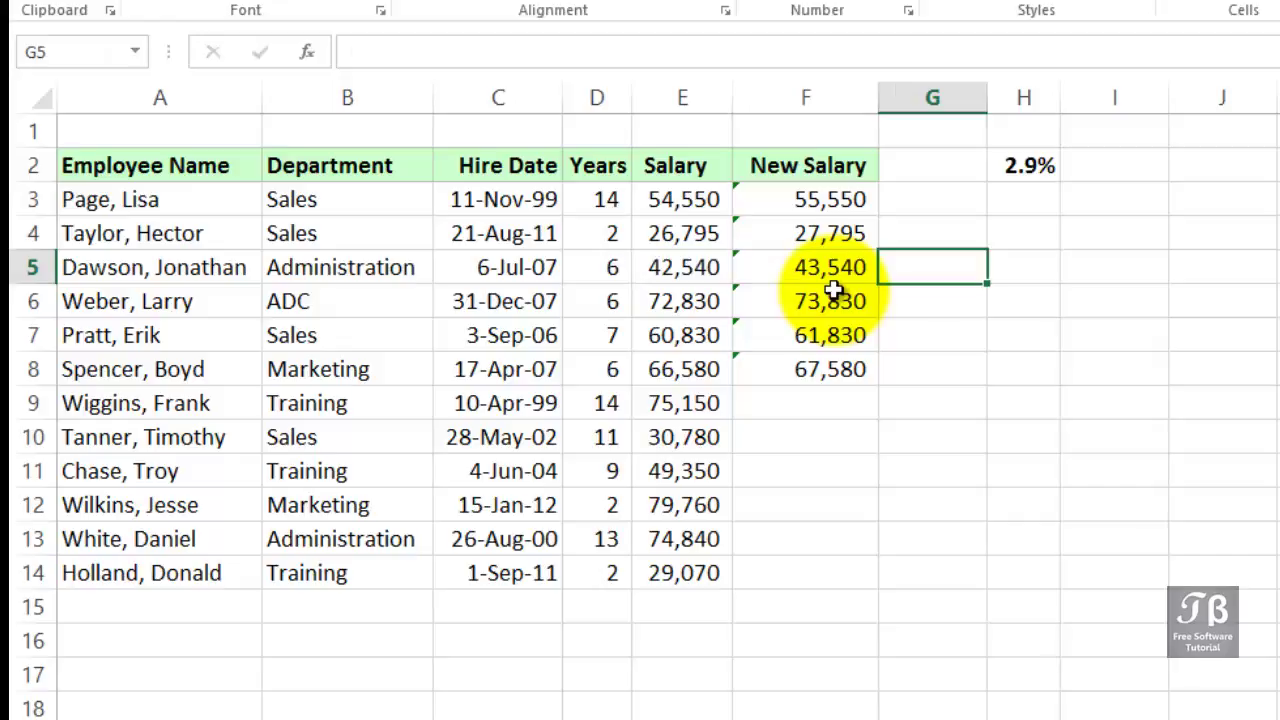
Inspect the 2.9% rate in H2 and the trial formula in F3.
{"action": "left_click", "coordinate": [1010, 170]}
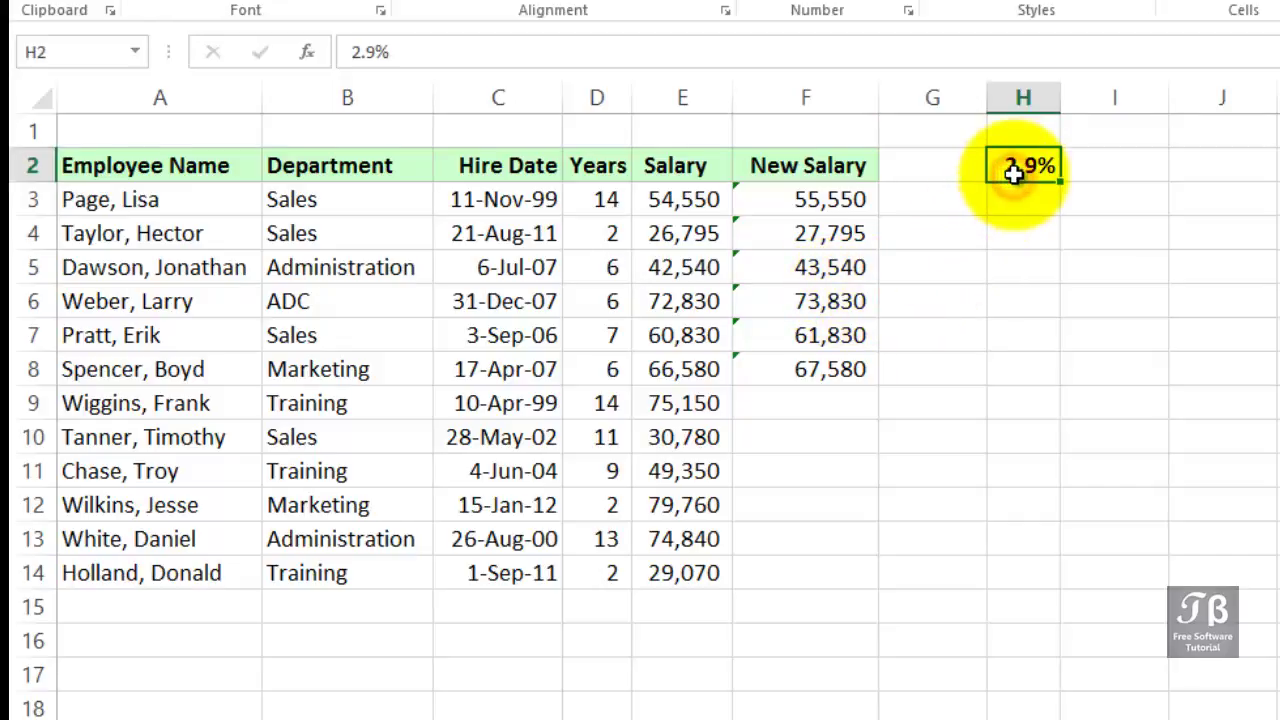
{"action": "left_click", "coordinate": [851, 204]}
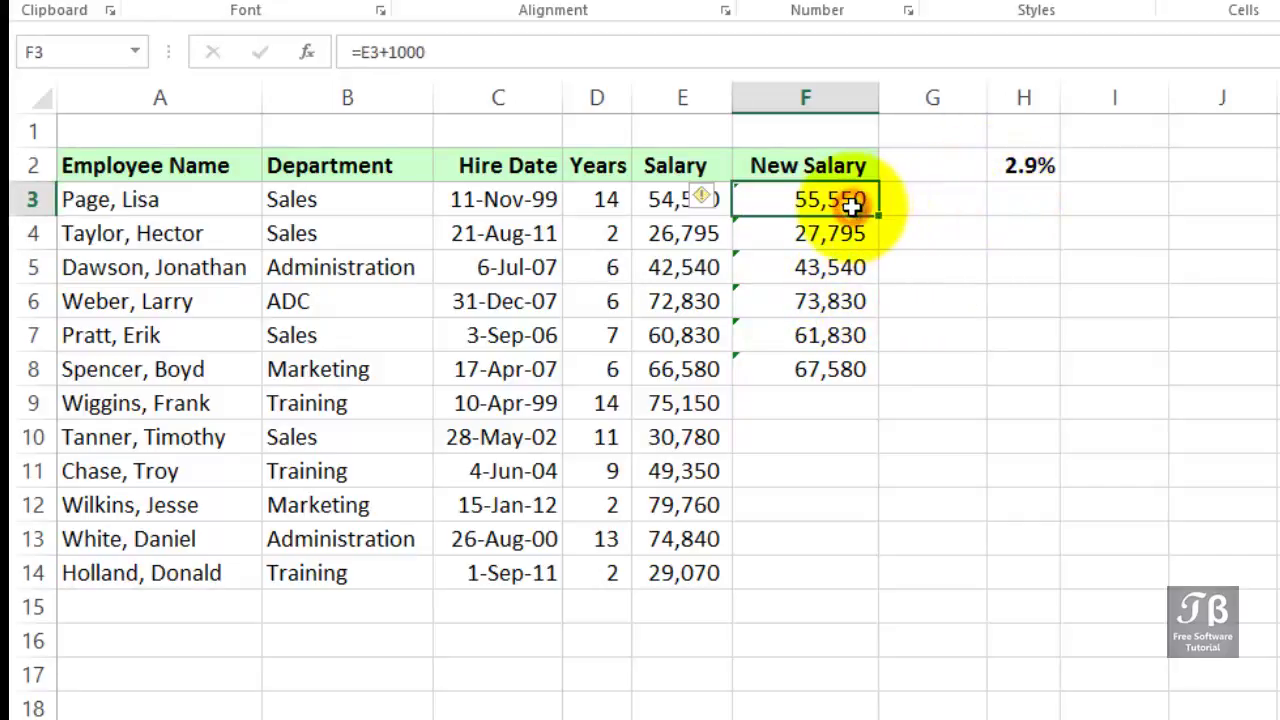
{"action": "left_click", "coordinate": [1030, 160]}
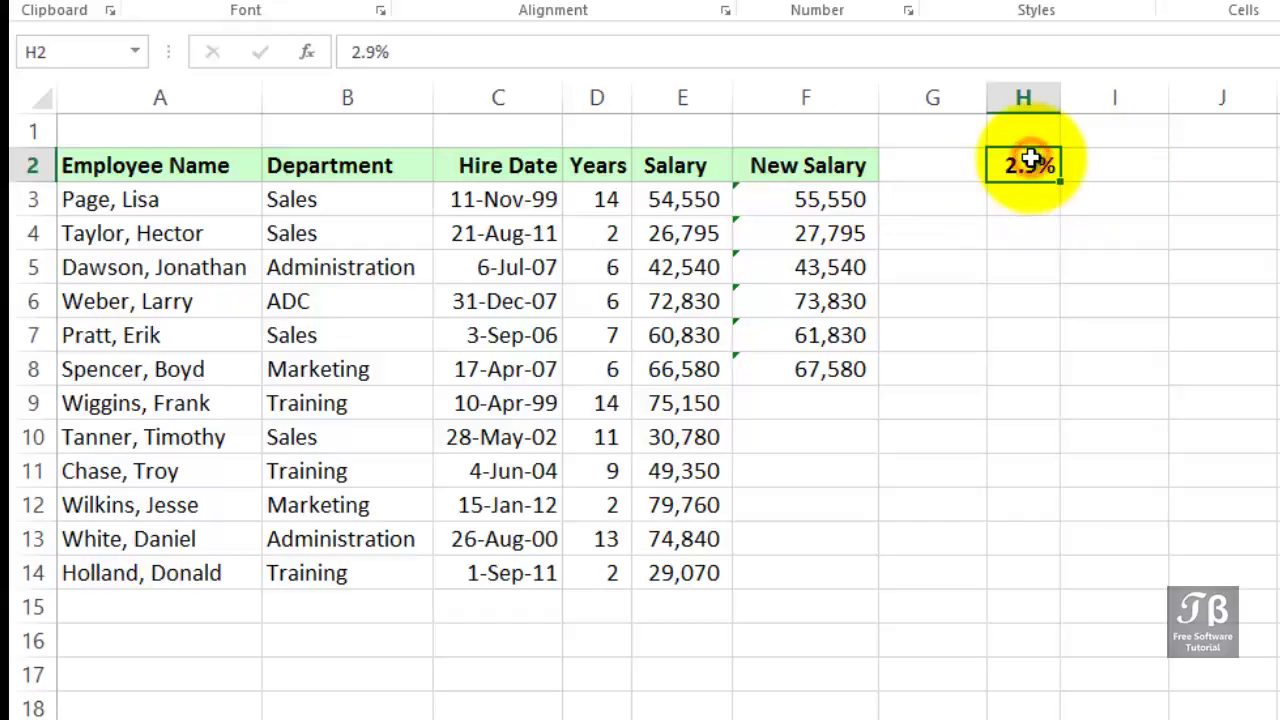
{"action": "left_click", "coordinate": [820, 200]}
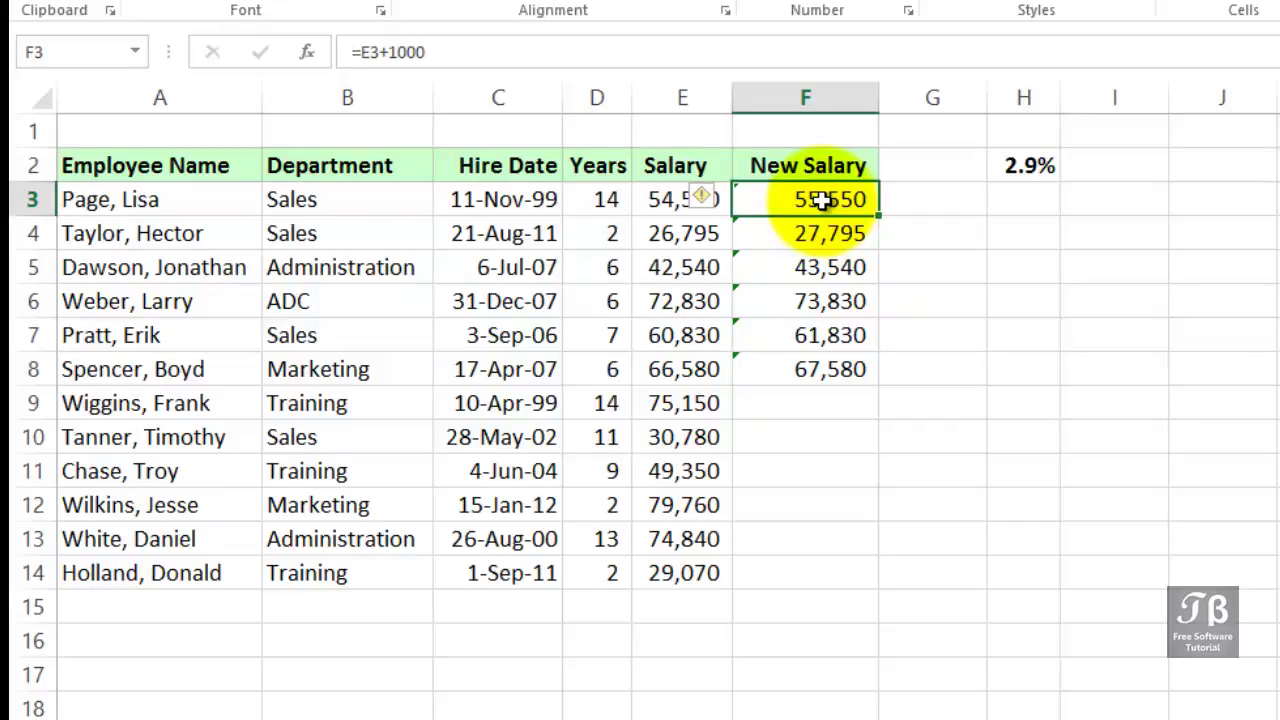
Delete the trial New Salary values from F3:F8, leaving F3 selected.
{"action": "left_click_drag", "start_coordinate": [820, 200], "coordinate": [826, 356]}
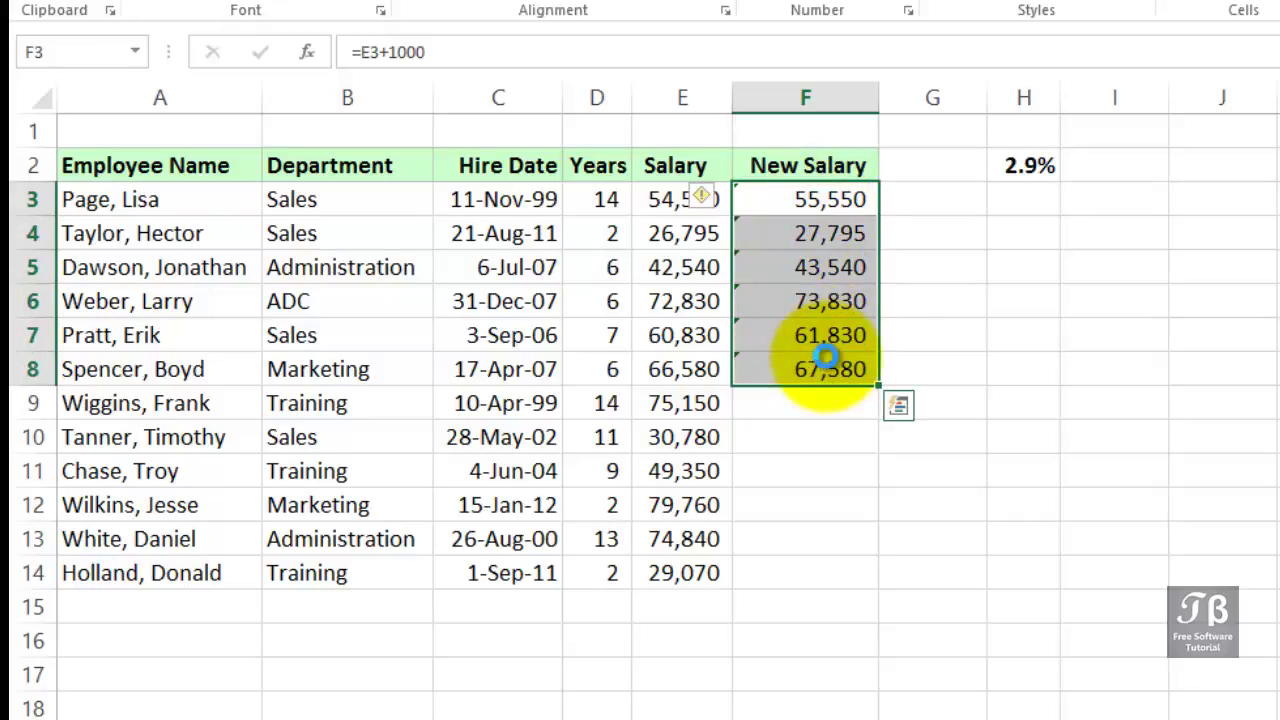
{"action": "key", "text": "Delete"}
{"action": "left_click", "coordinate": [818, 202]}
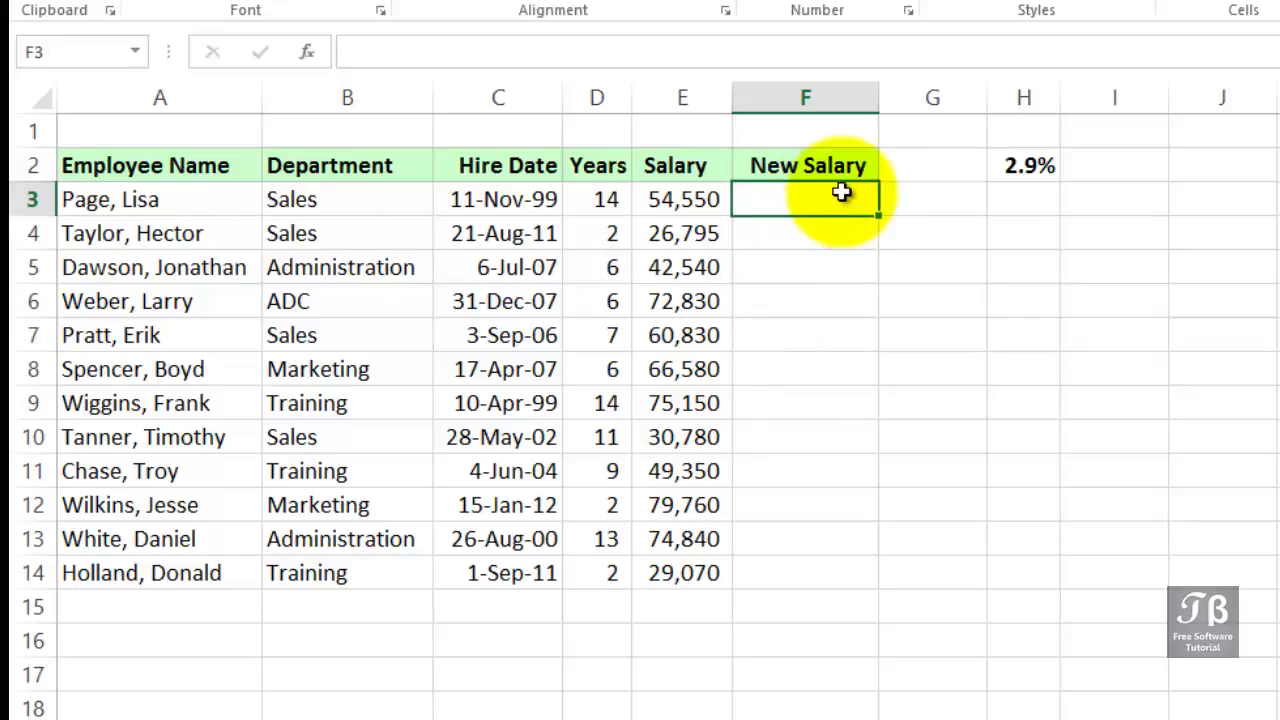
{"action": "left_click", "coordinate": [1000, 168]}
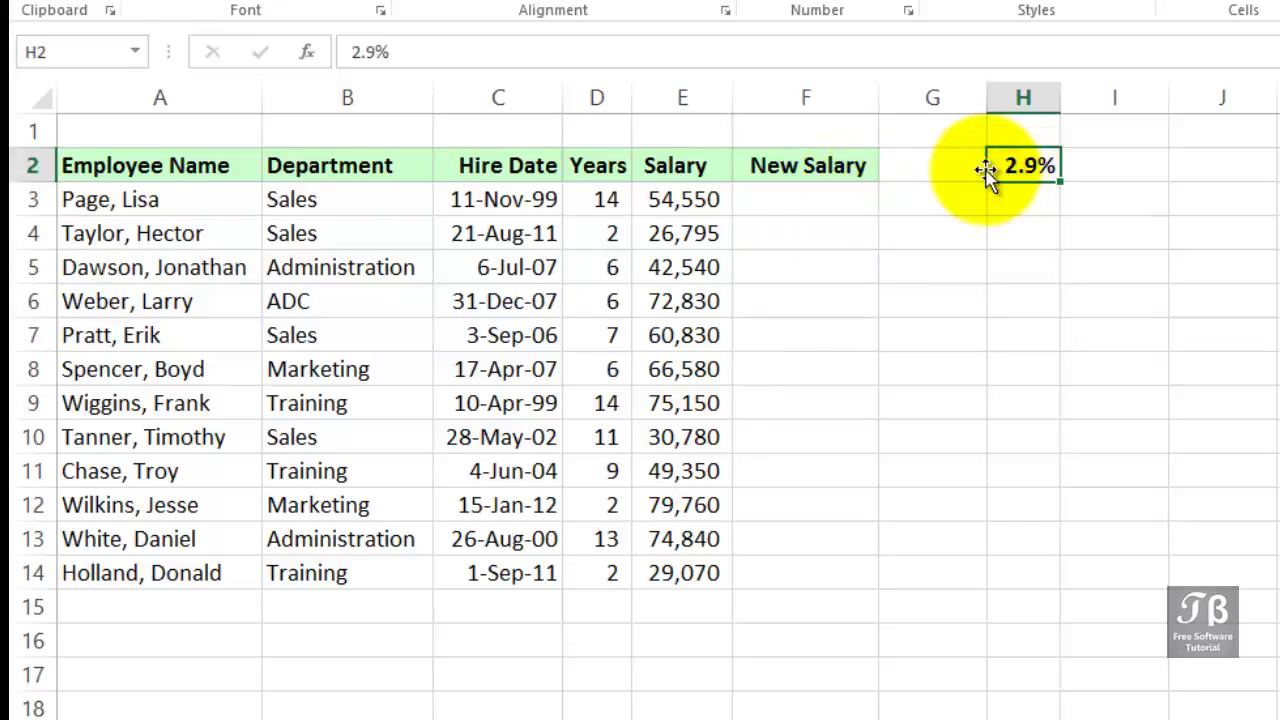
{"action": "left_click", "coordinate": [766, 206]}
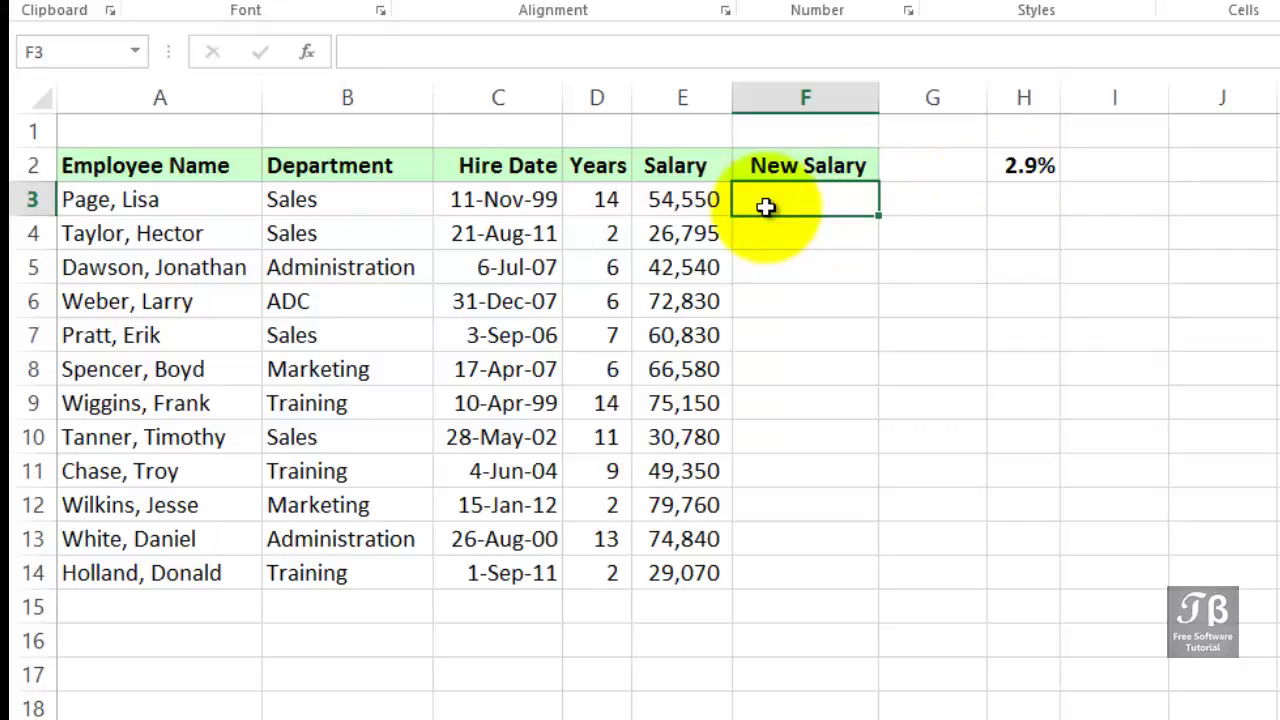
Enter =E3*H2+E3 in F3 so it shows the raised salary 56,132.
{"action": "double_click", "coordinate": [766, 206]}
{"action": "type", "text": "="}
{"action": "left_click", "coordinate": [686, 203]}
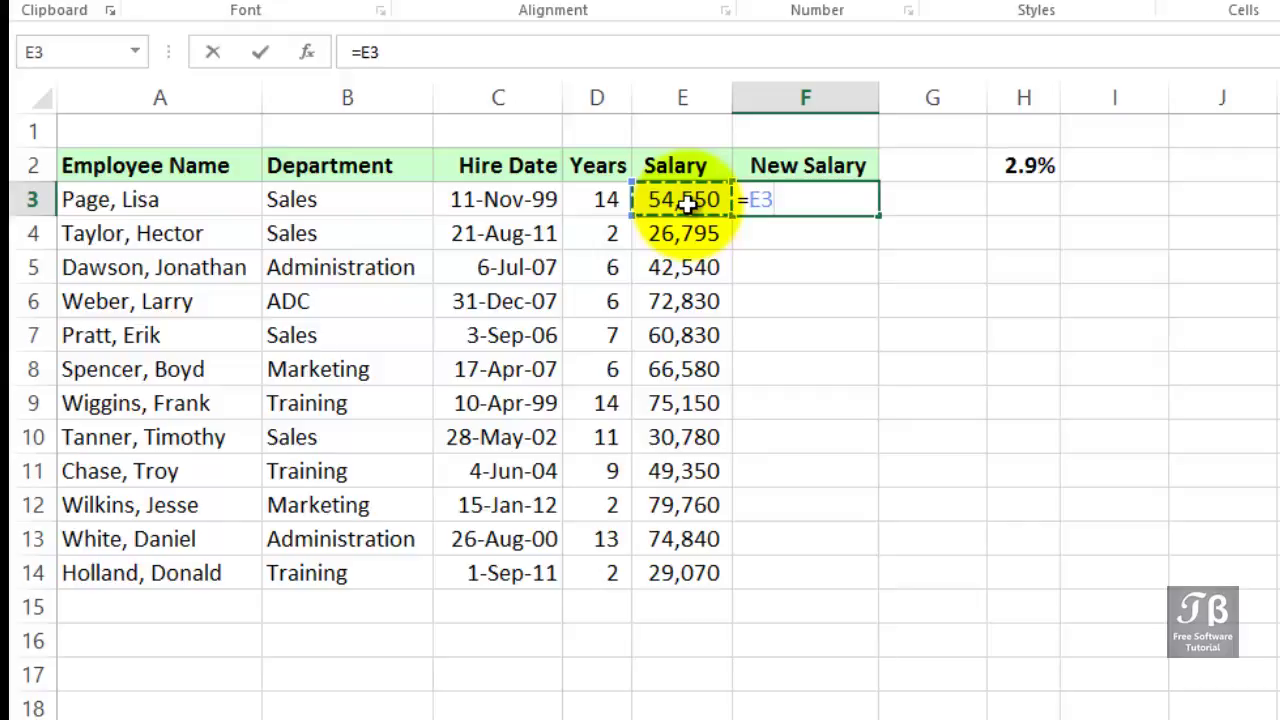
{"action": "type", "text": "*"}
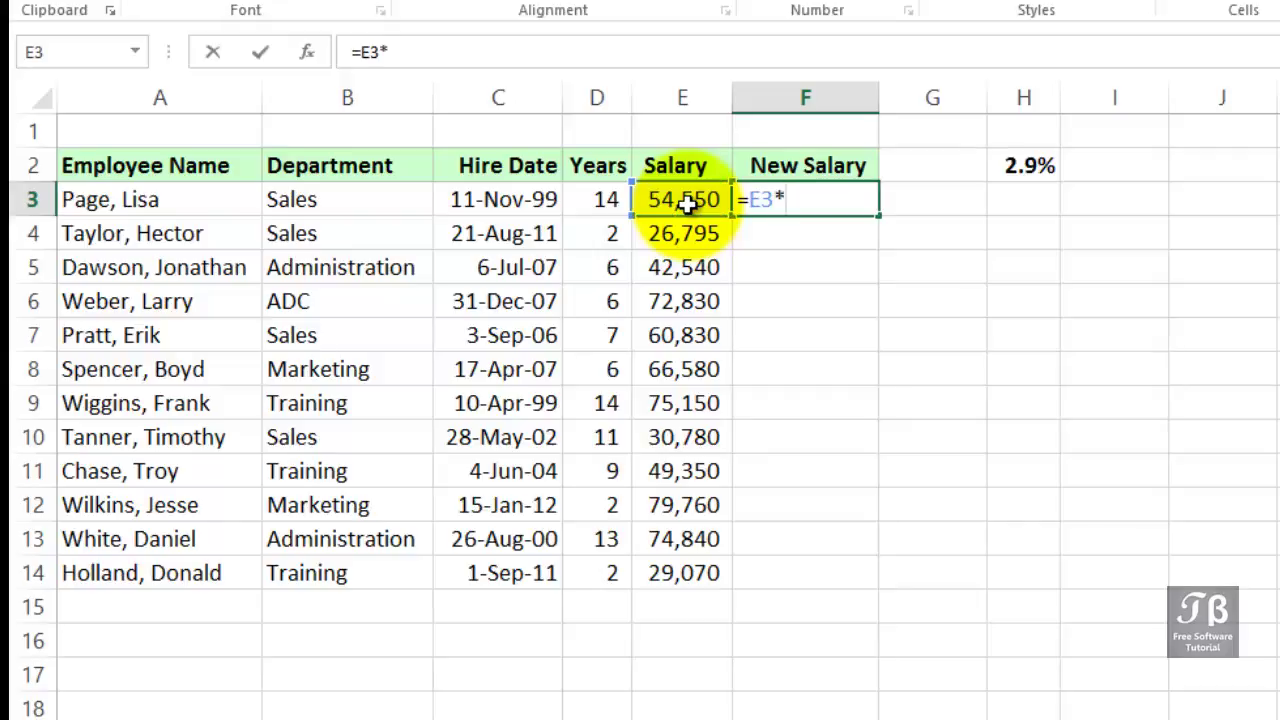
{"action": "left_click", "coordinate": [1020, 166]}
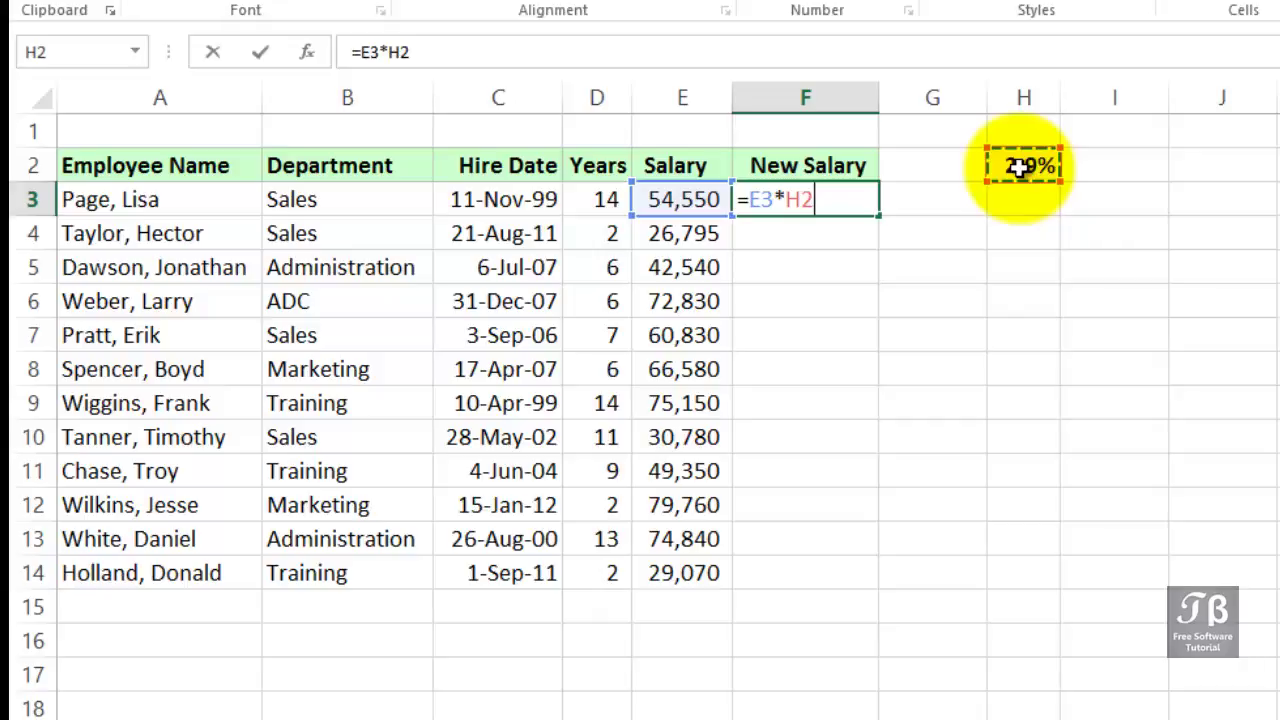
{"action": "type", "text": "+"}
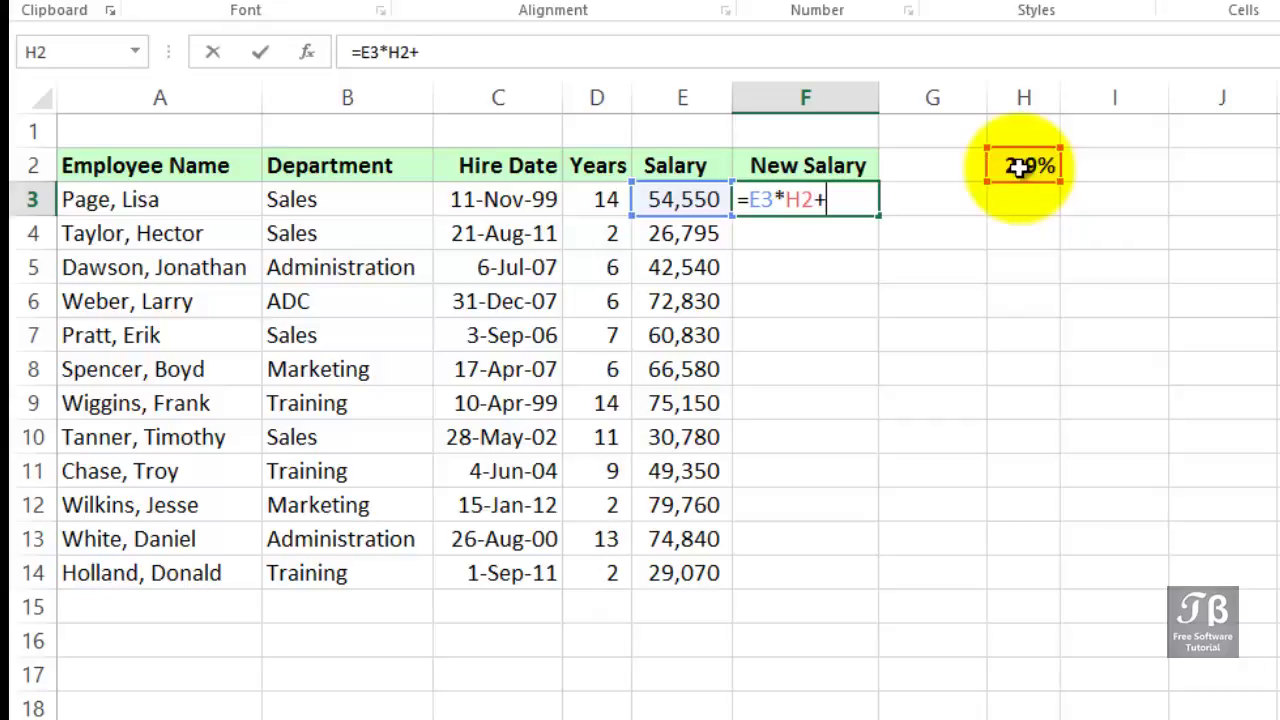
{"action": "left_click", "coordinate": [714, 200]}
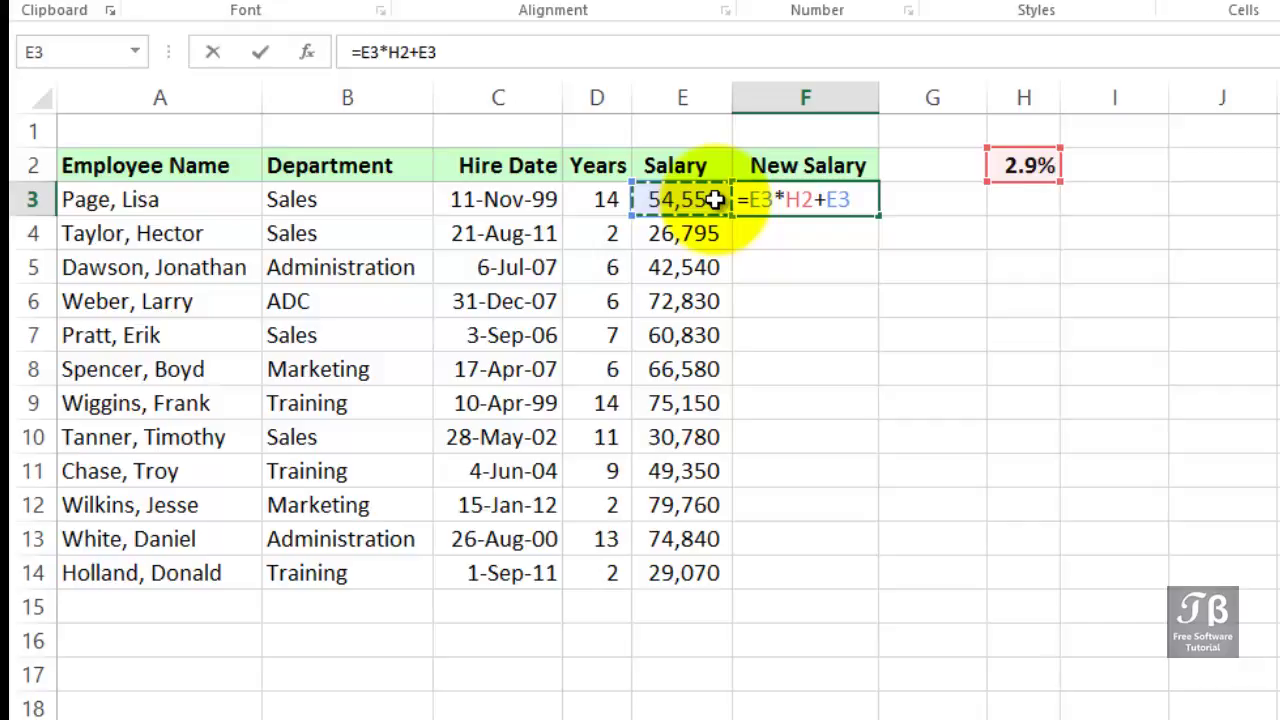
{"action": "key", "text": "Return"}
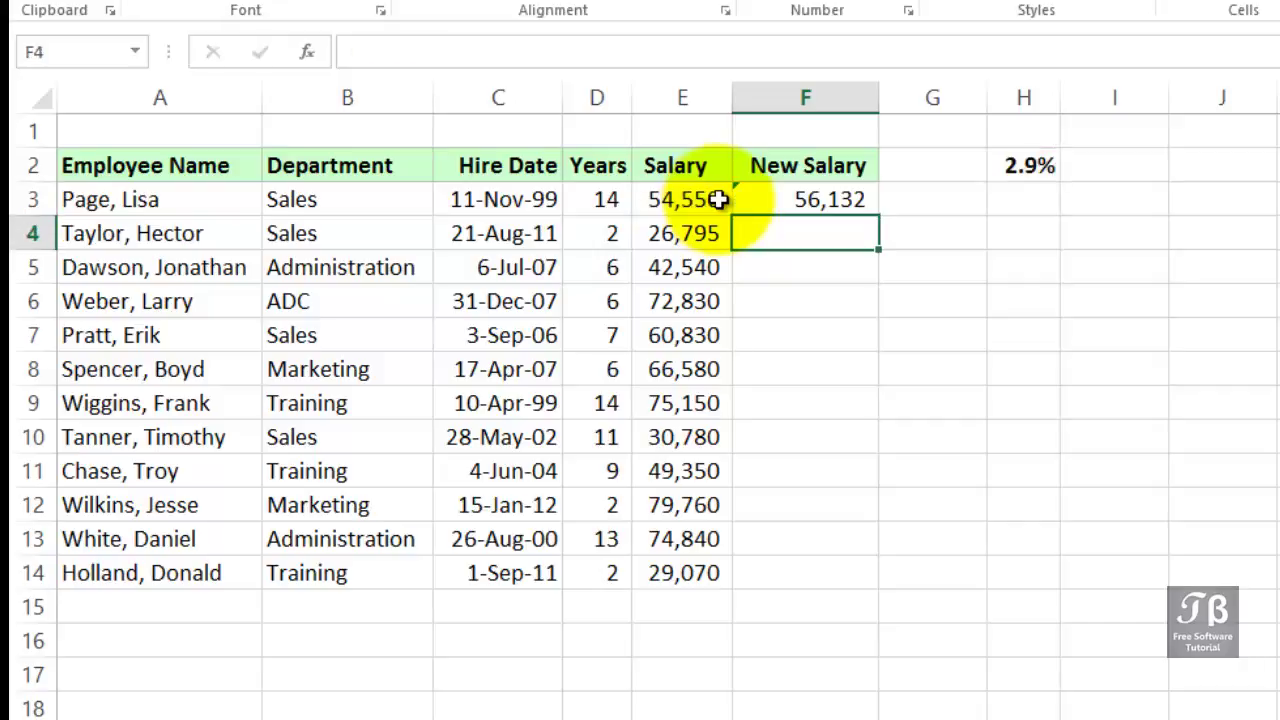
{"action": "left_click", "coordinate": [817, 205]}
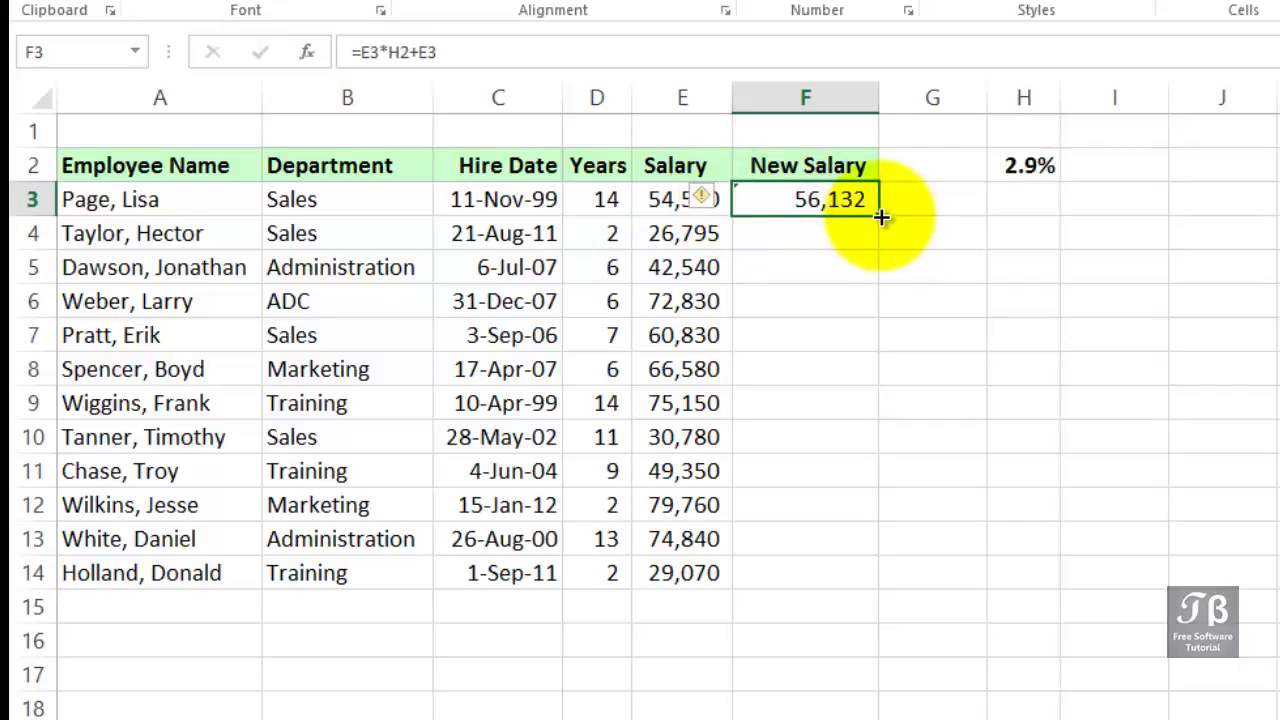
Fill F3's formula down to F6 and inspect the copied formulas in F4 and F6.
{"action": "left_click_drag", "start_coordinate": [880, 216], "coordinate": [864, 307]}
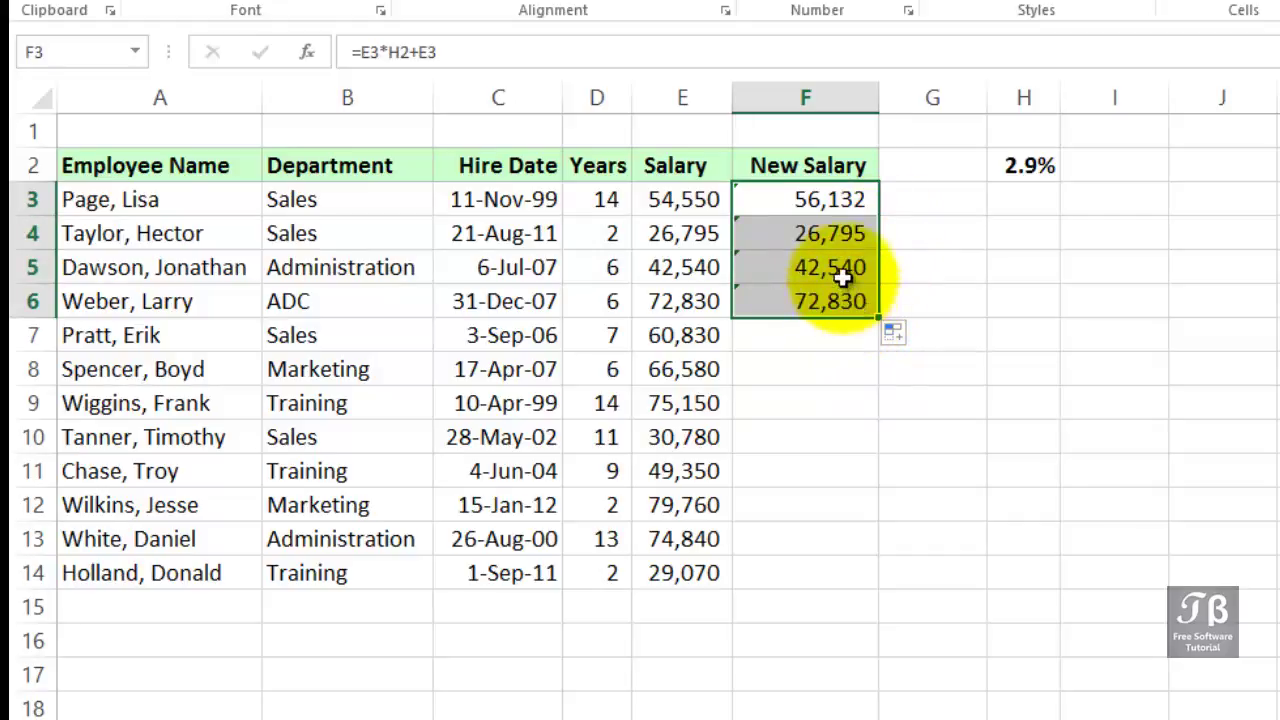
{"action": "left_click", "coordinate": [825, 205]}
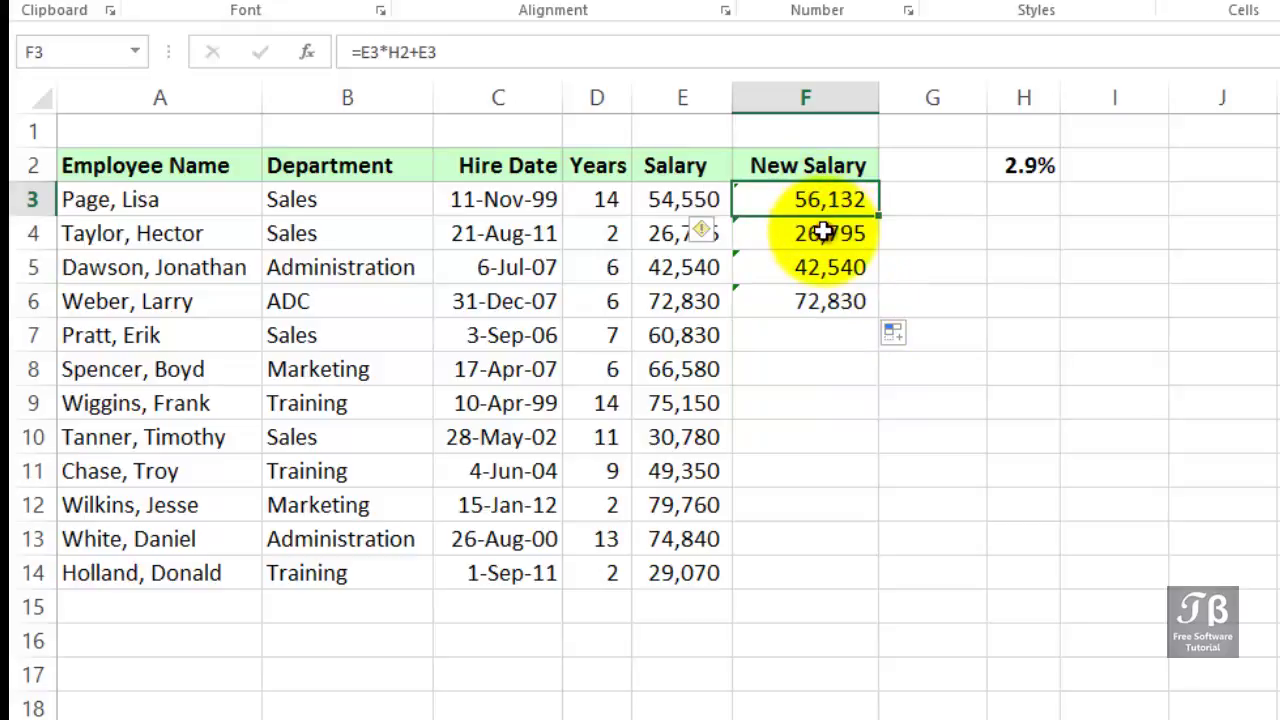
{"action": "left_click", "coordinate": [822, 232]}
{"action": "double_click", "coordinate": [822, 232]}
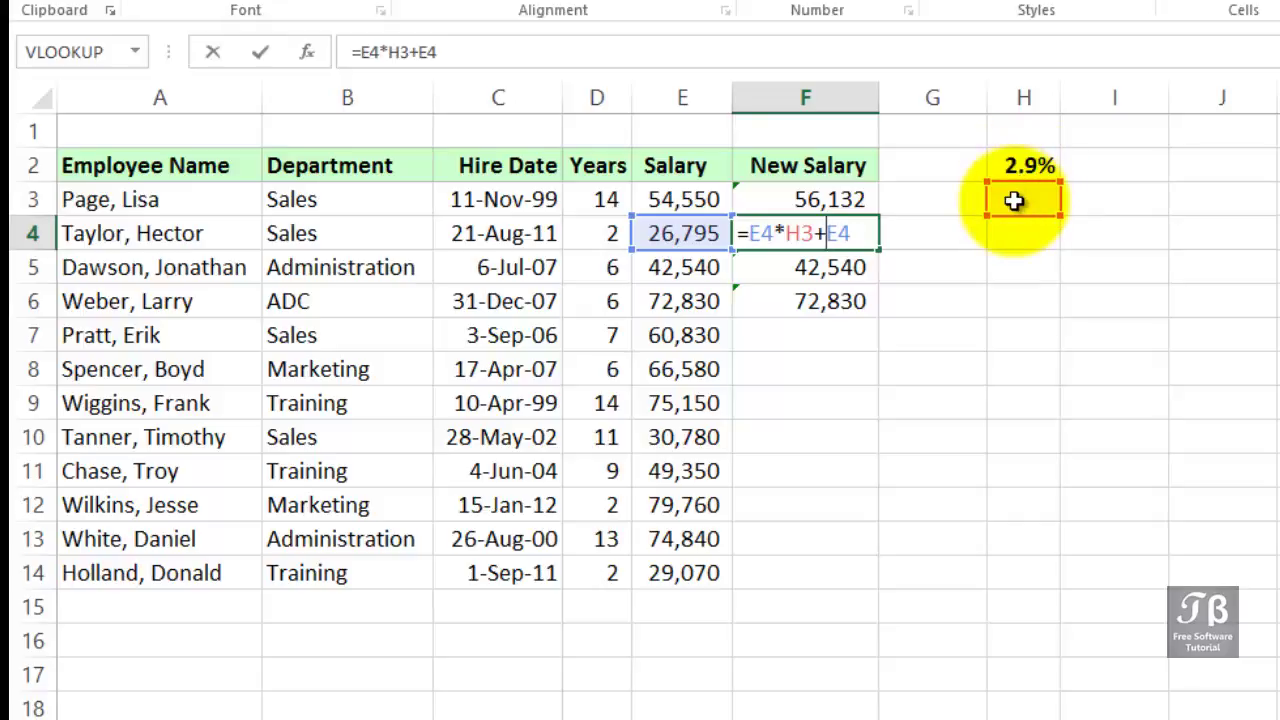
{"action": "key", "text": "Tab"}
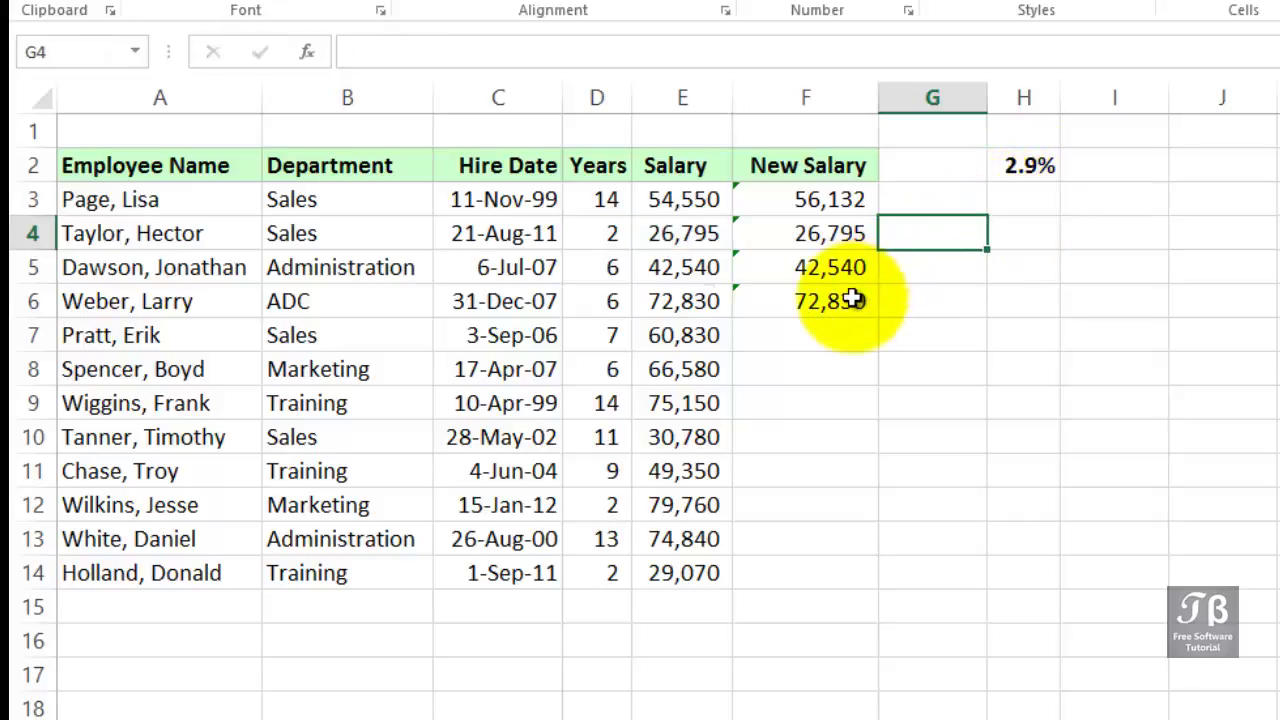
{"action": "double_click", "coordinate": [850, 300]}
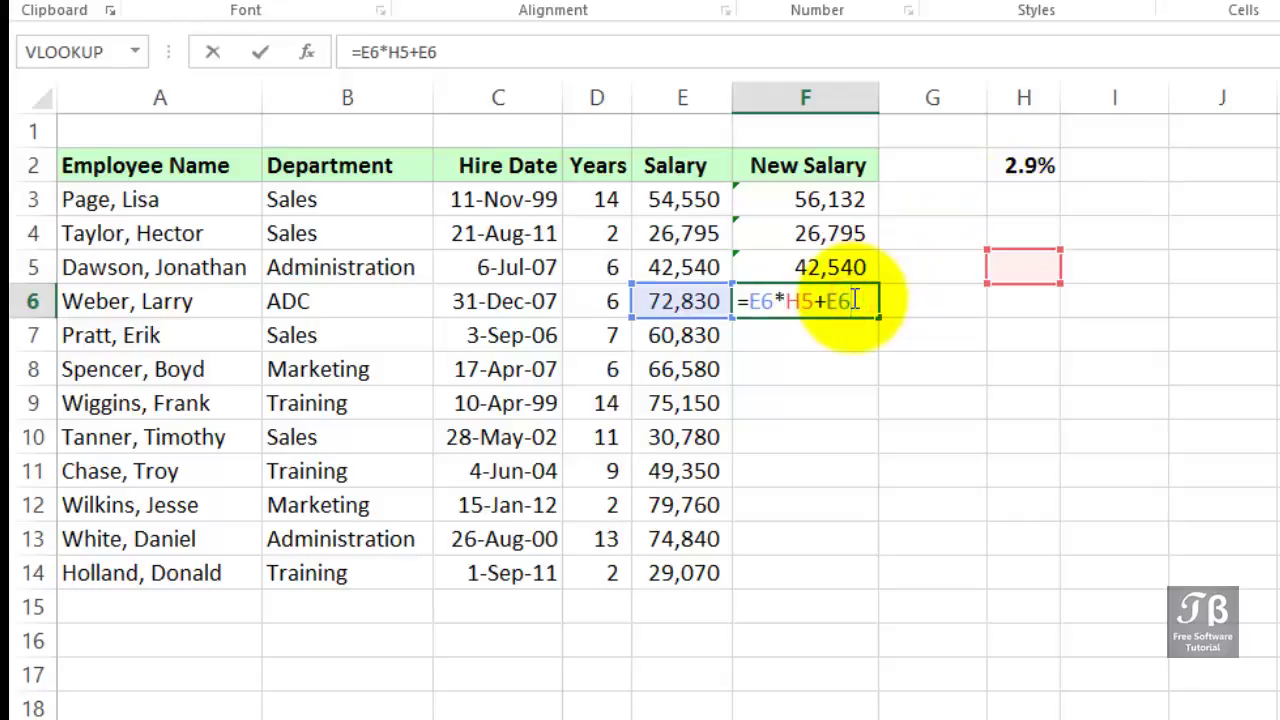
{"action": "key", "text": "Tab"}
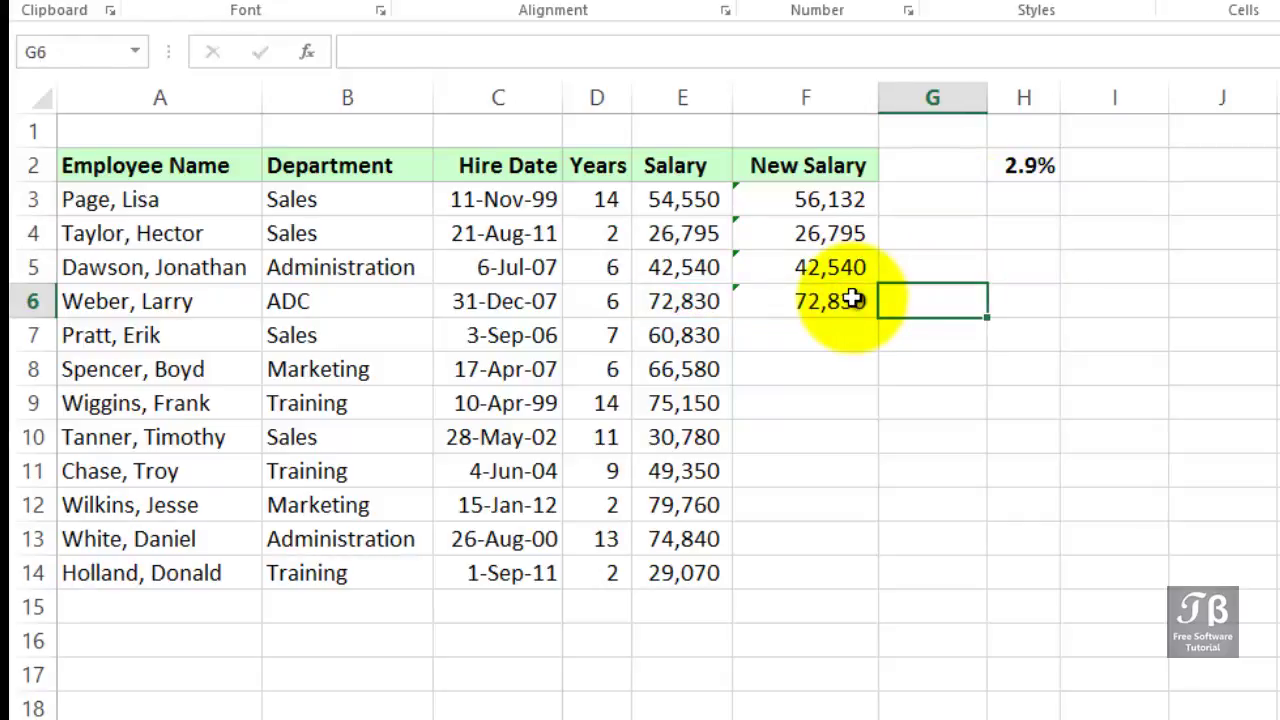
Highlight the empty H3:H6 cells and recheck F4's shifted rate reference.
{"action": "left_click", "coordinate": [1012, 204]}
{"action": "left_click_drag", "start_coordinate": [1012, 204], "coordinate": [1014, 301]}
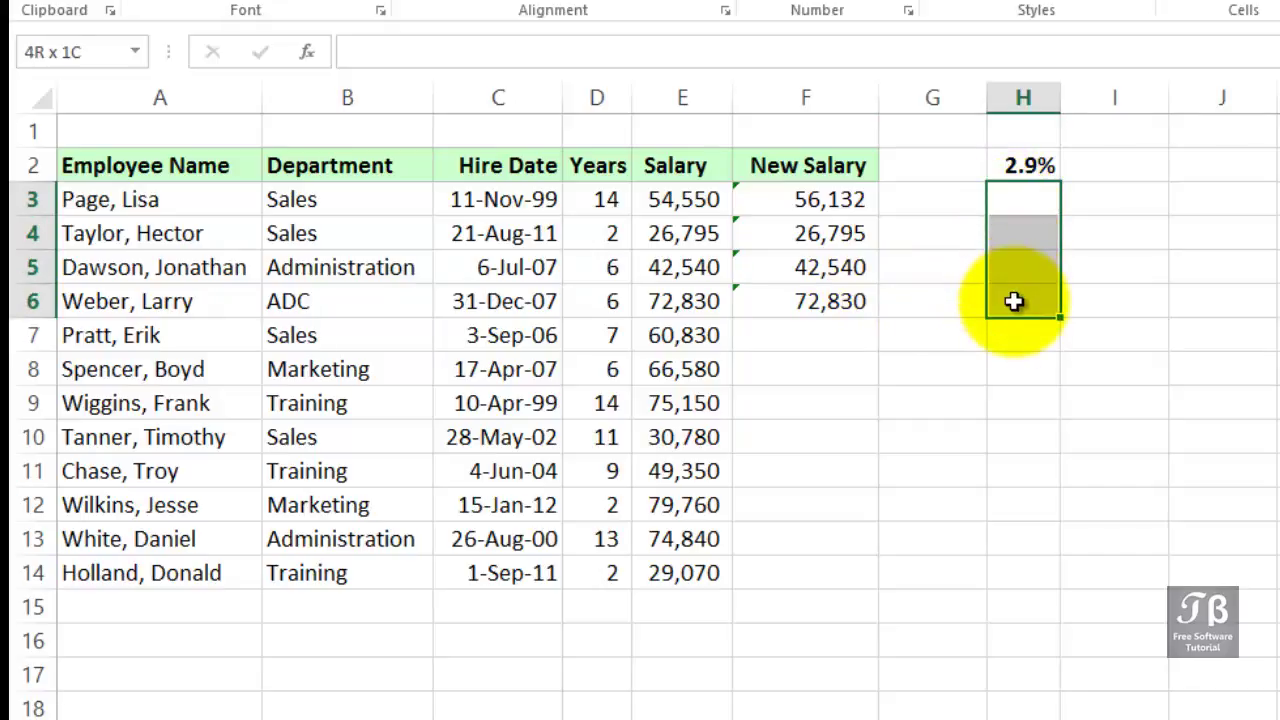
{"action": "left_click", "coordinate": [836, 204]}
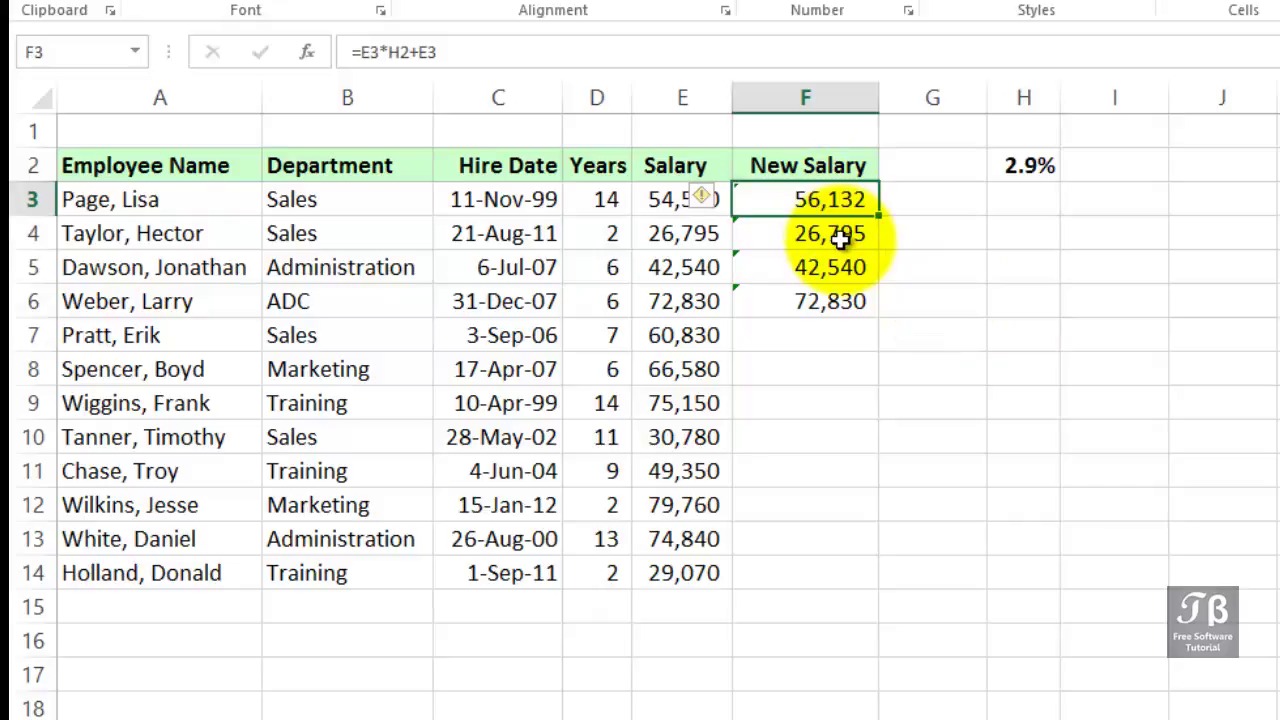
{"action": "left_click", "coordinate": [840, 238]}
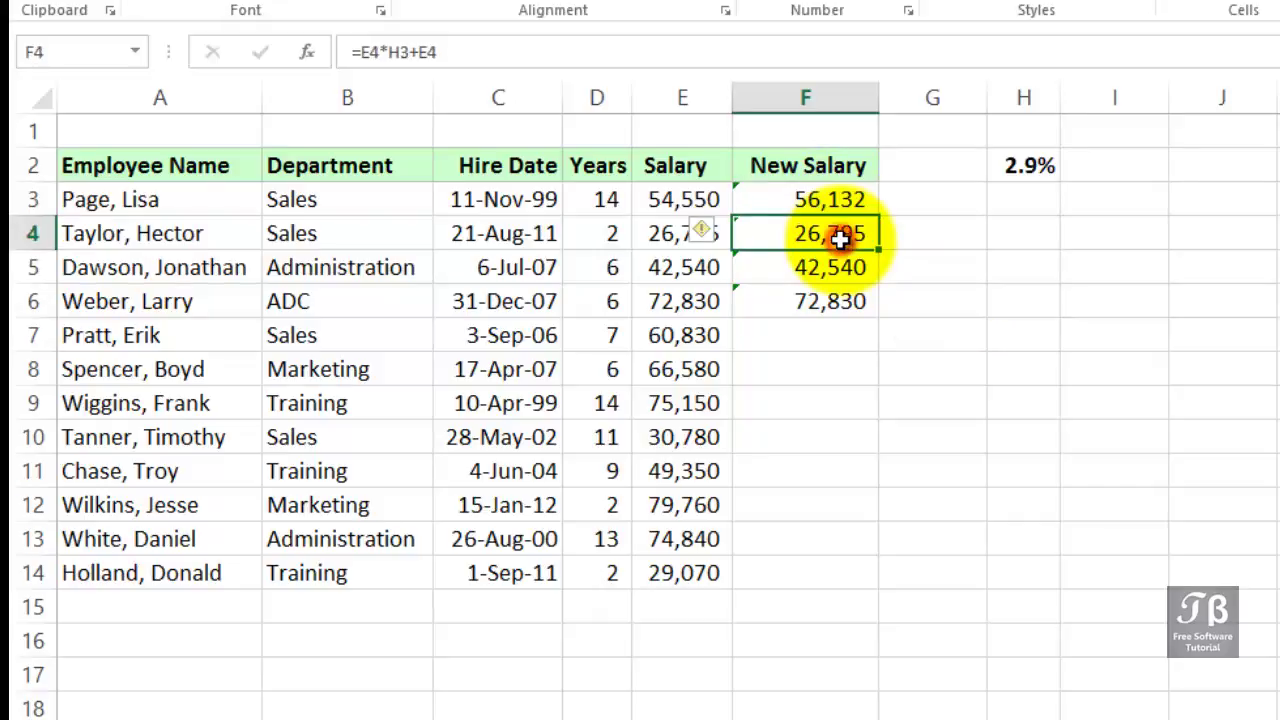
{"action": "double_click", "coordinate": [838, 238]}
{"action": "key", "text": "Tab"}
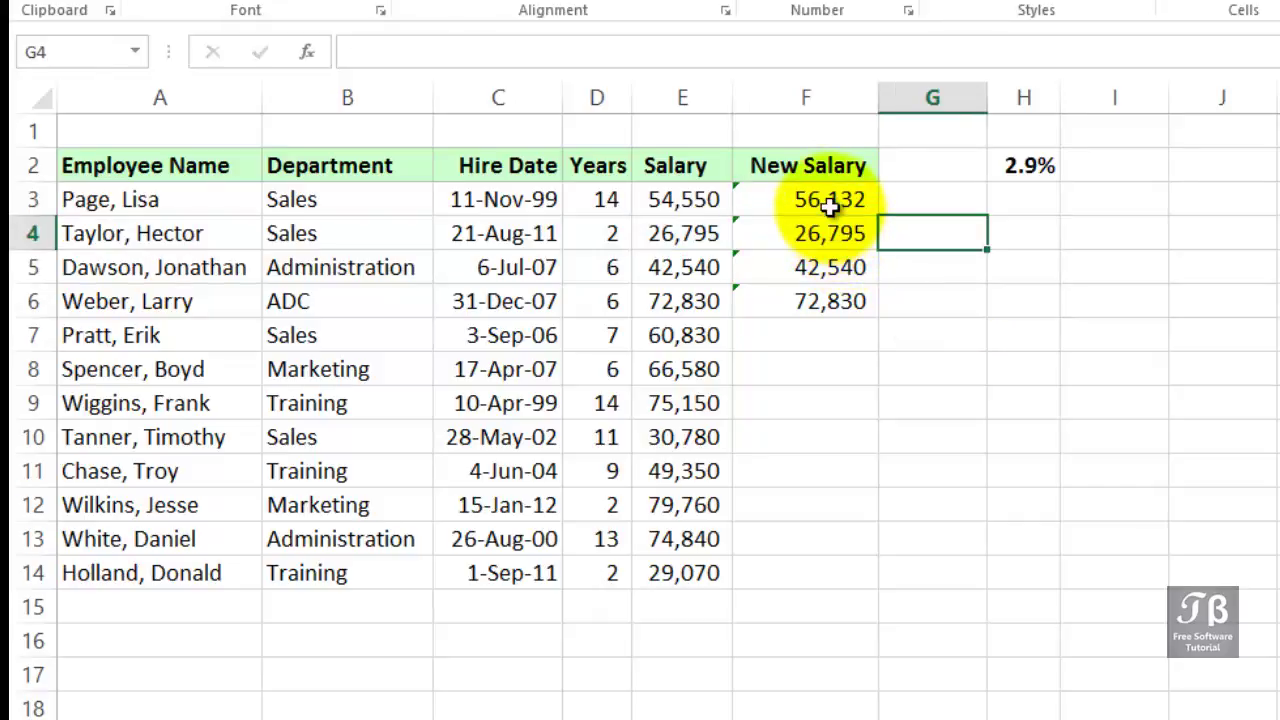
Pick out the H2 rate reference inside F3's formula, leaving it unchanged.
{"action": "double_click", "coordinate": [830, 202]}
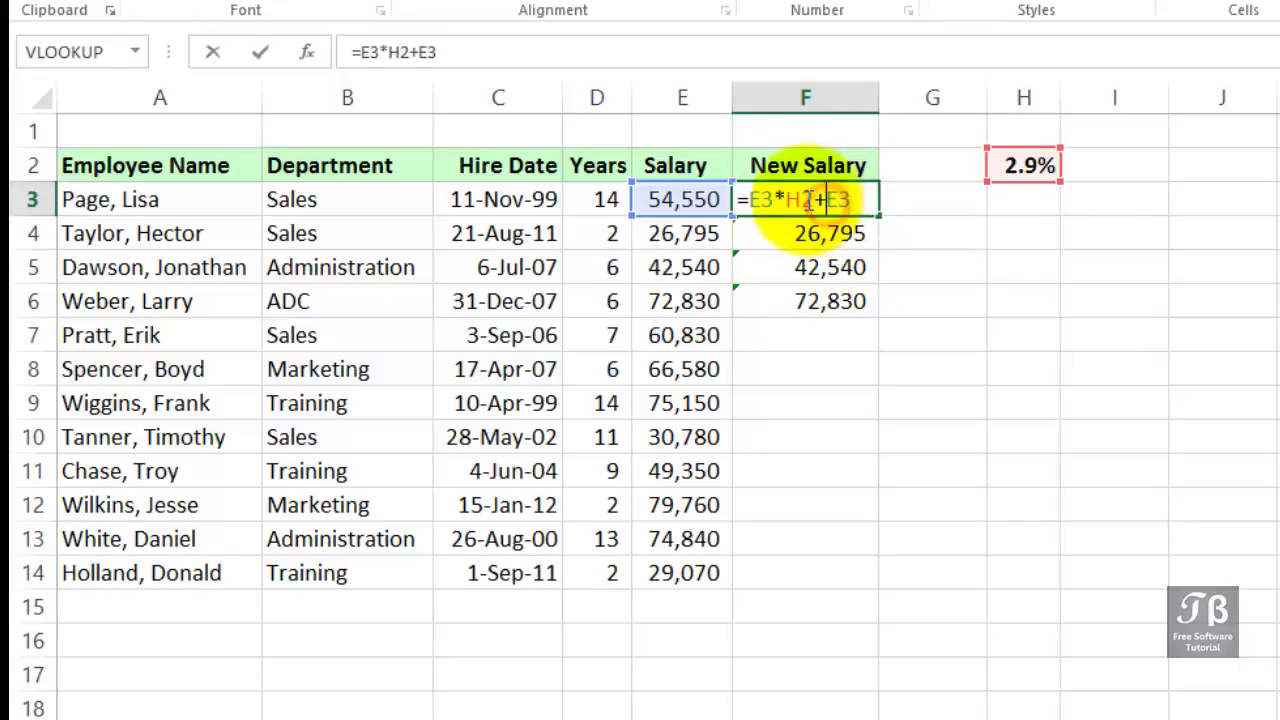
{"action": "double_click", "coordinate": [793, 200]}
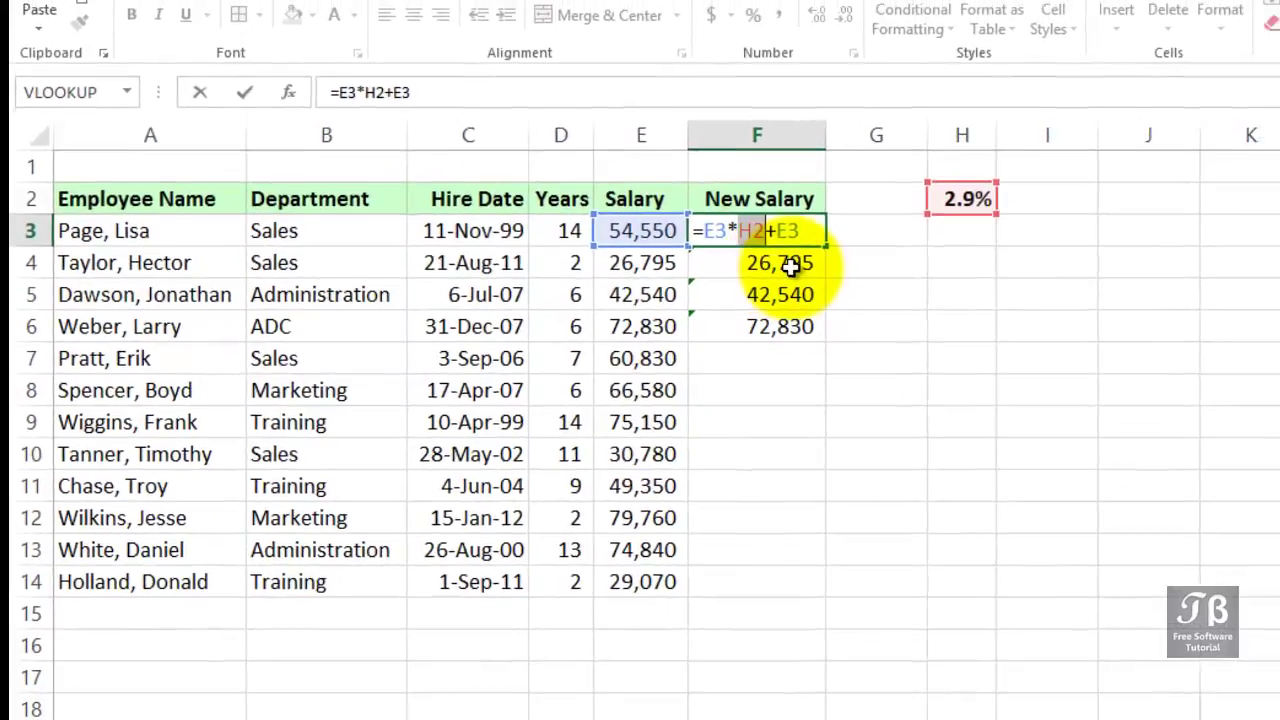
{"action": "key", "text": "ctrl+Return"}
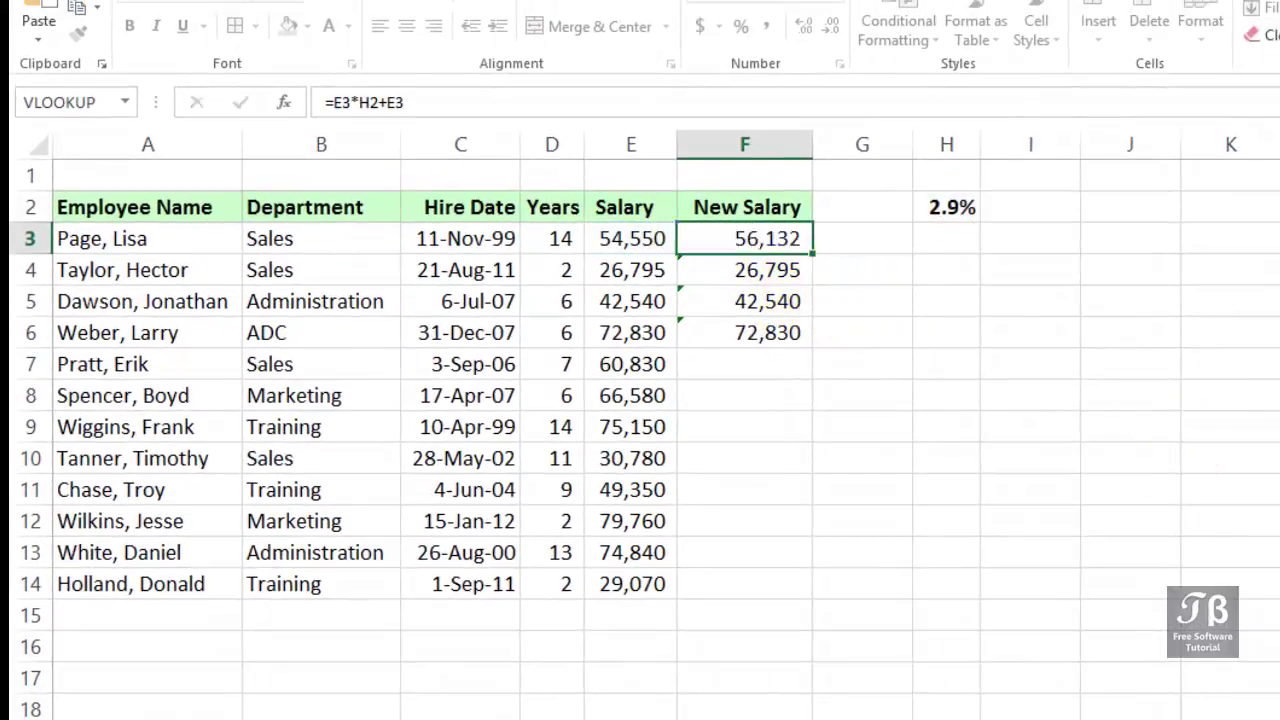
{"action": "key", "text": "Right"}
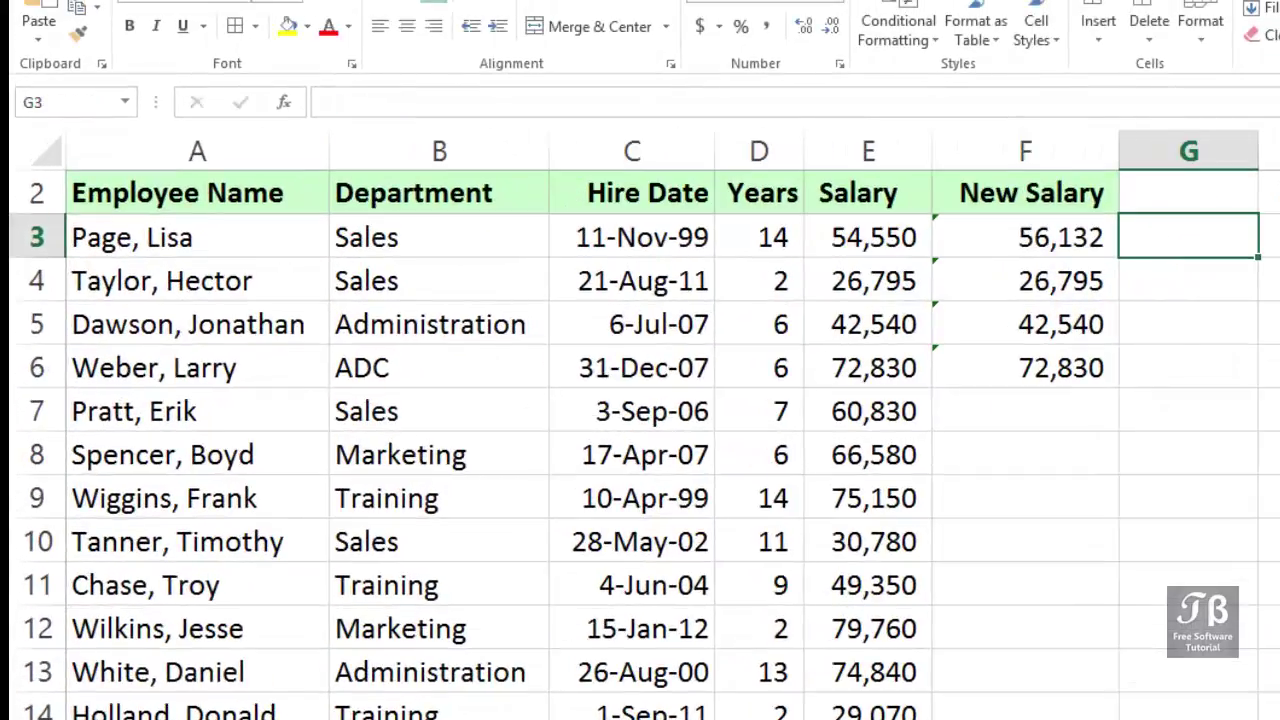
Begin retyping F3's formula as =E3*H2, pointing at the 2.9% rate.
{"action": "scroll", "coordinate": [1249, 443], "scroll_direction": "up", "scroll_amount": 1}
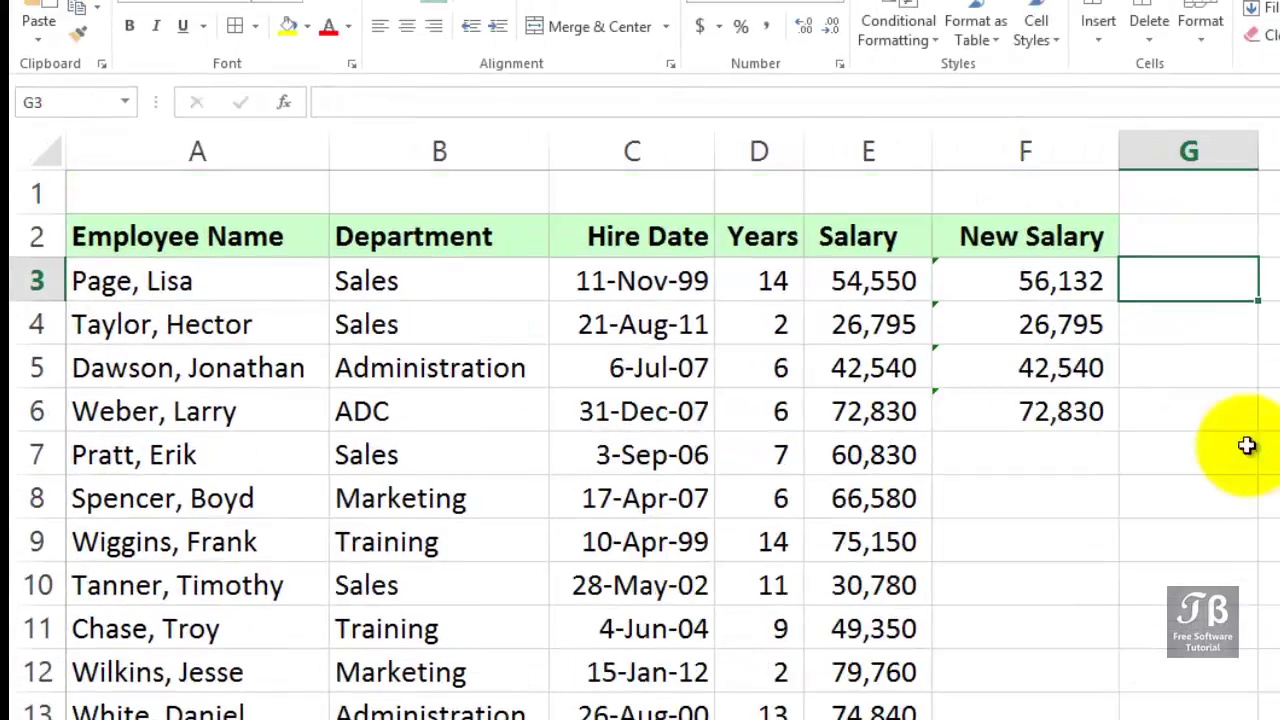
{"action": "left_click", "coordinate": [1030, 281]}
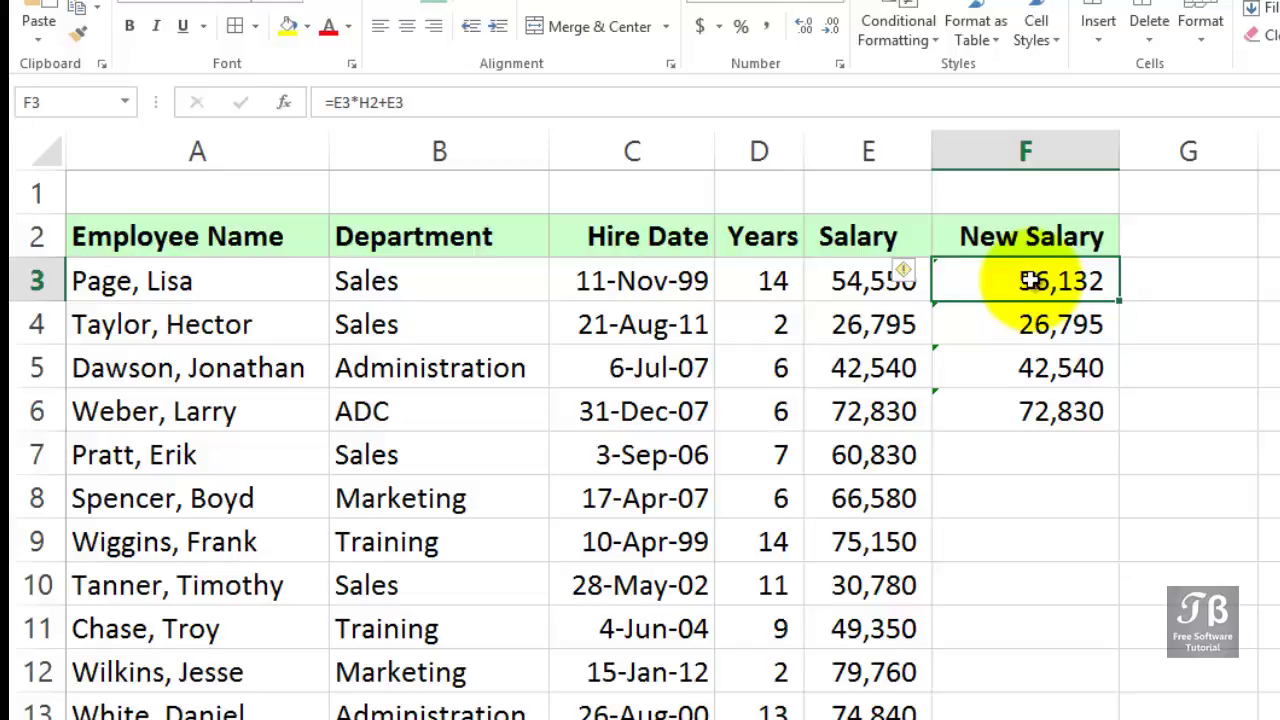
{"action": "type", "text": "="}
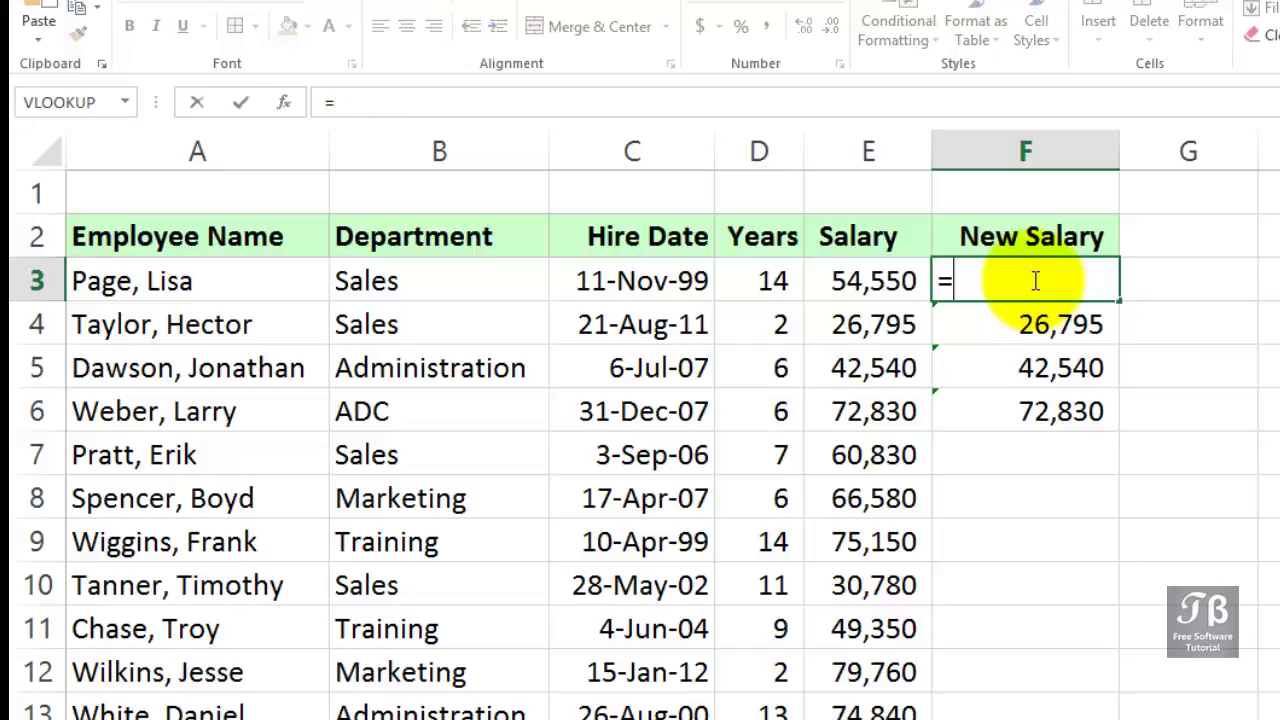
{"action": "left_click", "coordinate": [898, 283]}
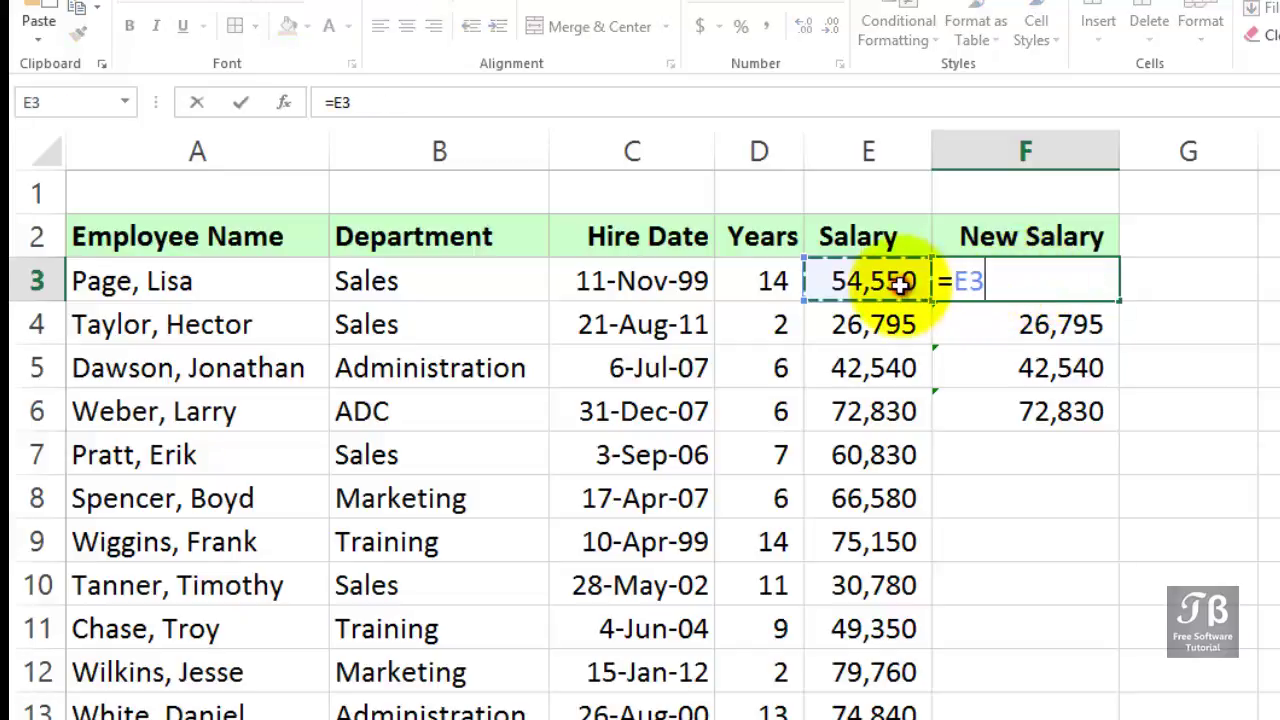
{"action": "type", "text": "*"}
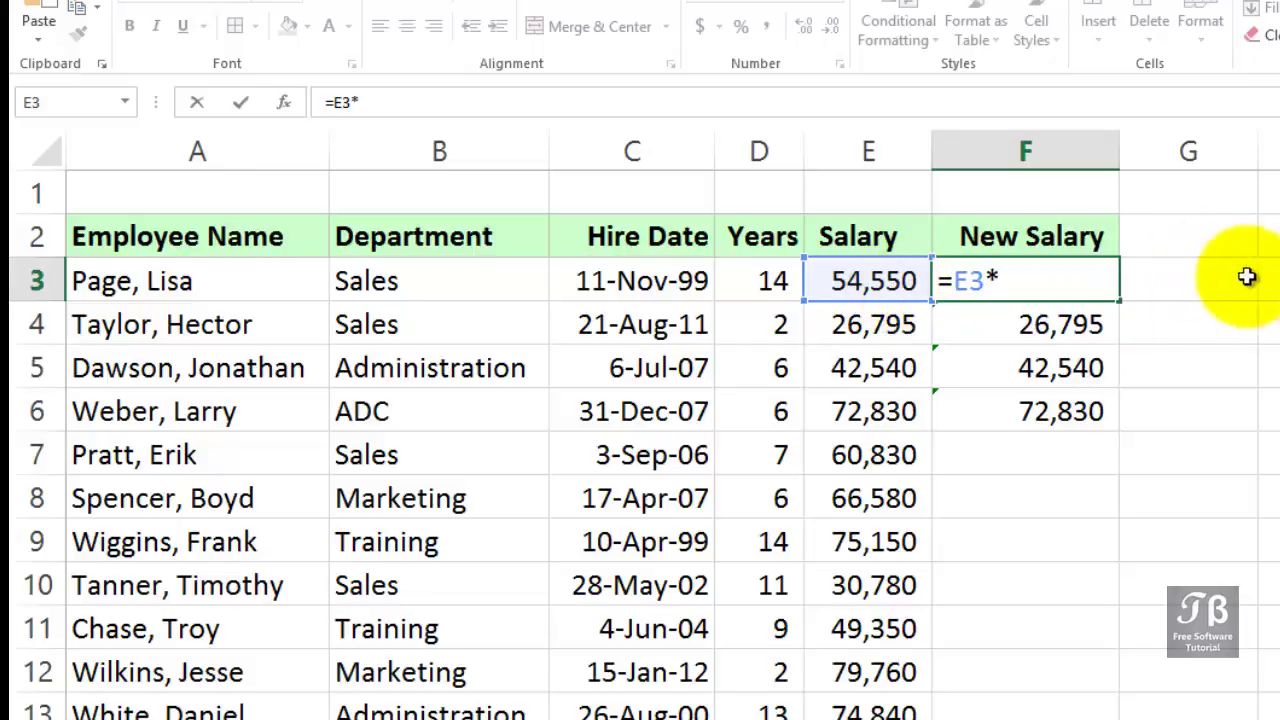
{"action": "left_click", "coordinate": [1268, 236]}
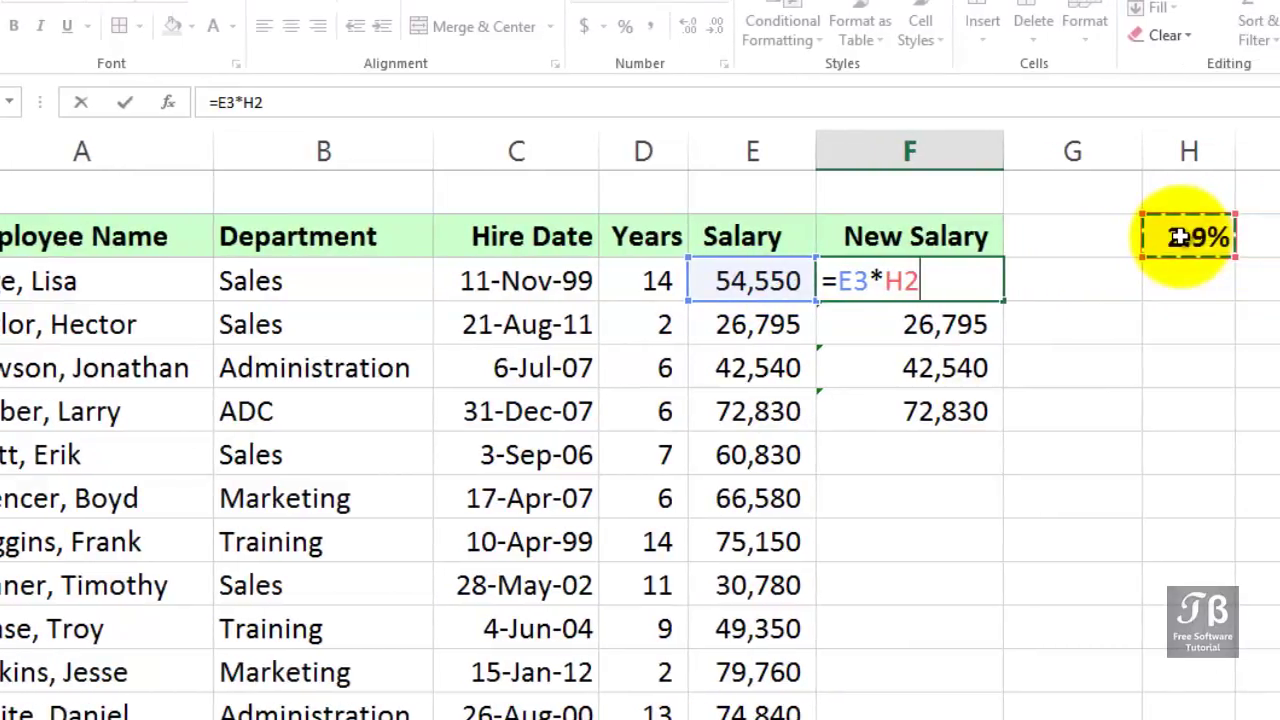
{"action": "key", "text": "Left"}
{"action": "left_click", "coordinate": [1185, 237]}
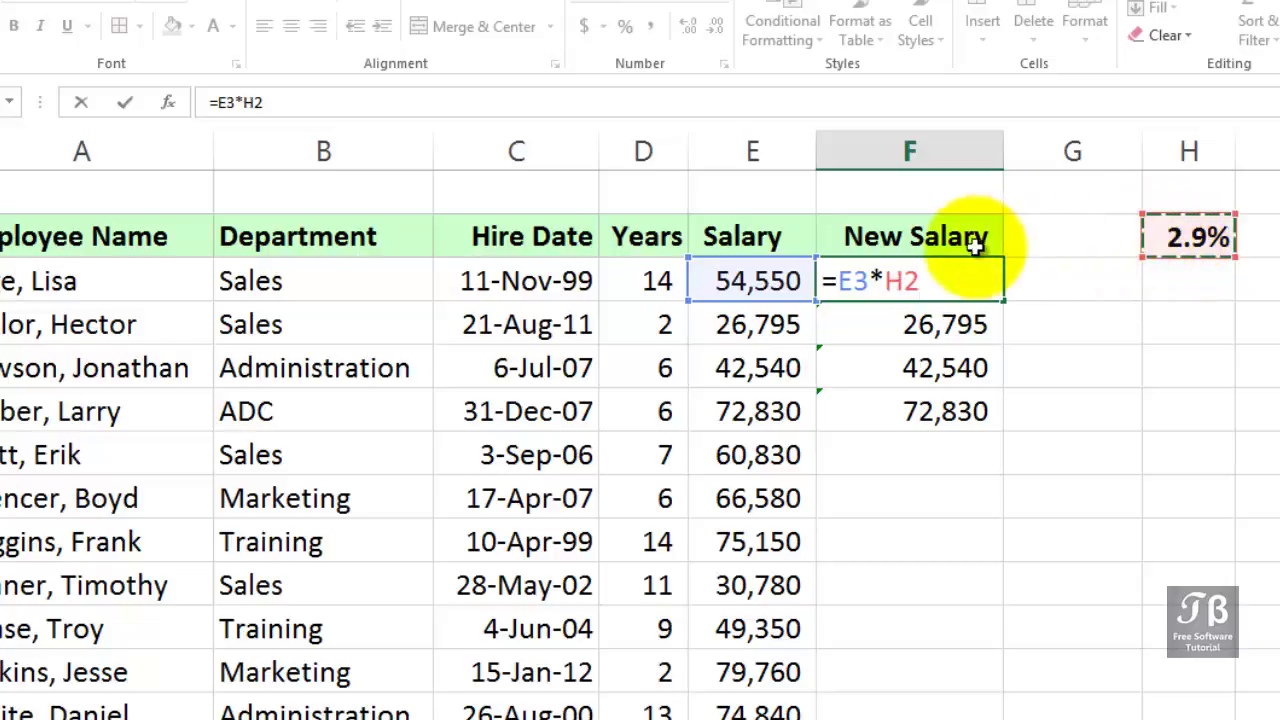
{"action": "left_click", "coordinate": [885, 282]}
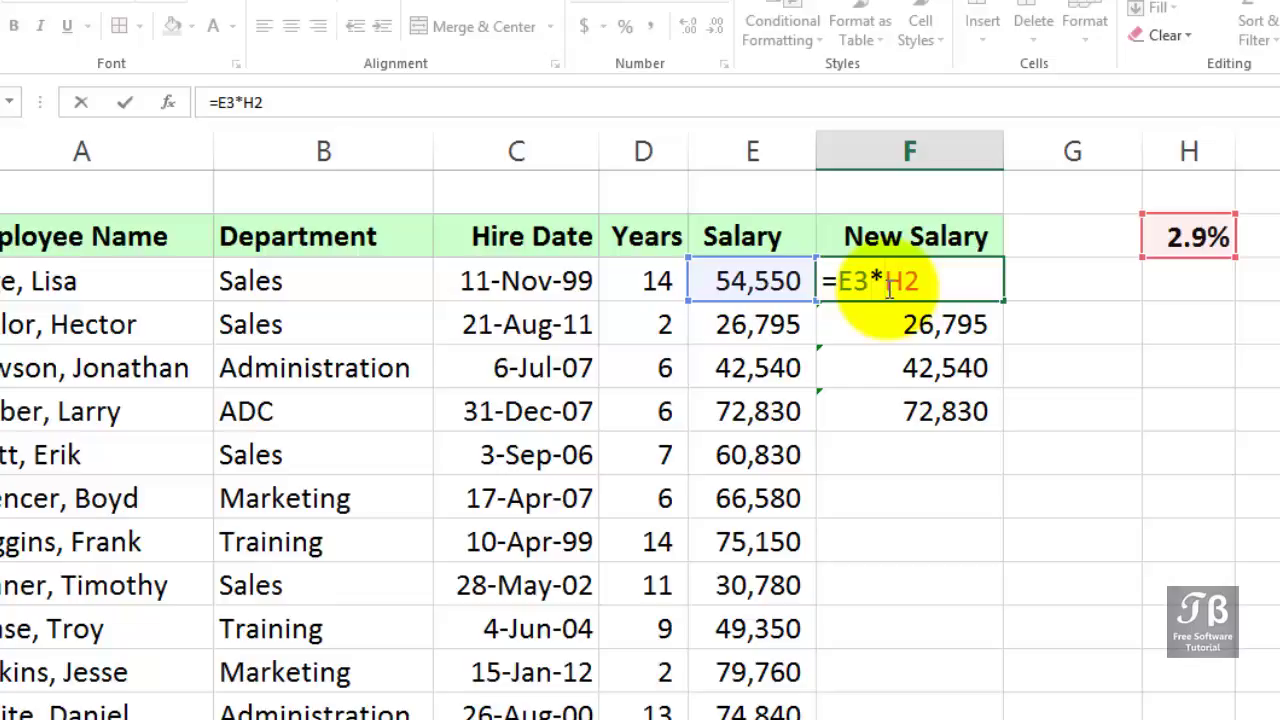
Make the rate reference absolute as $H$2 in F3's formula.
{"action": "key", "text": "F4"}
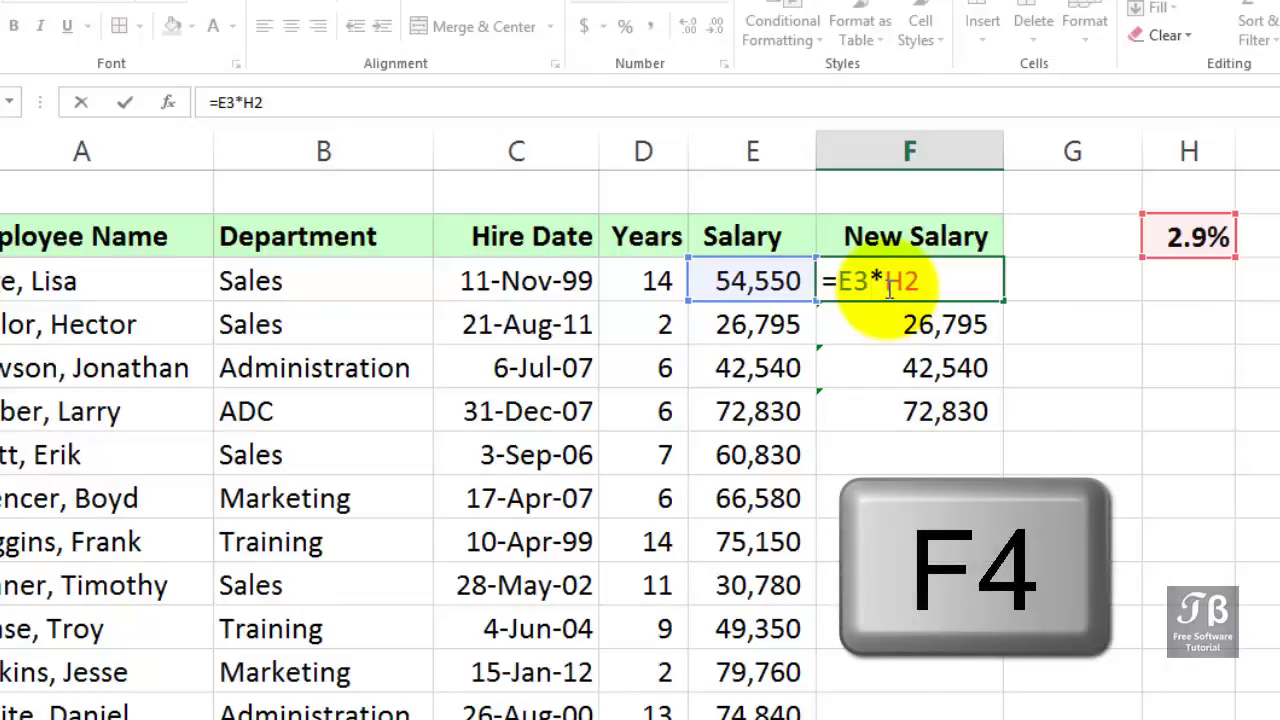
{"action": "key", "text": "F4"}
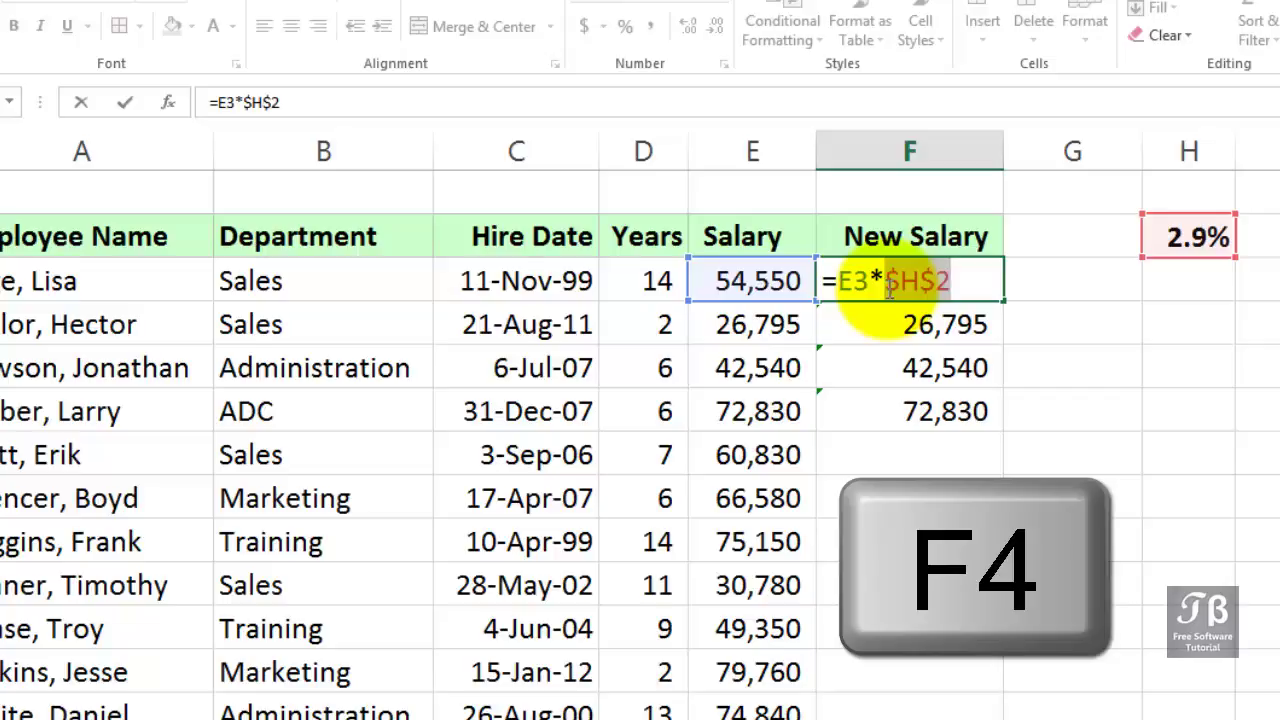
{"action": "left_click", "coordinate": [957, 285]}
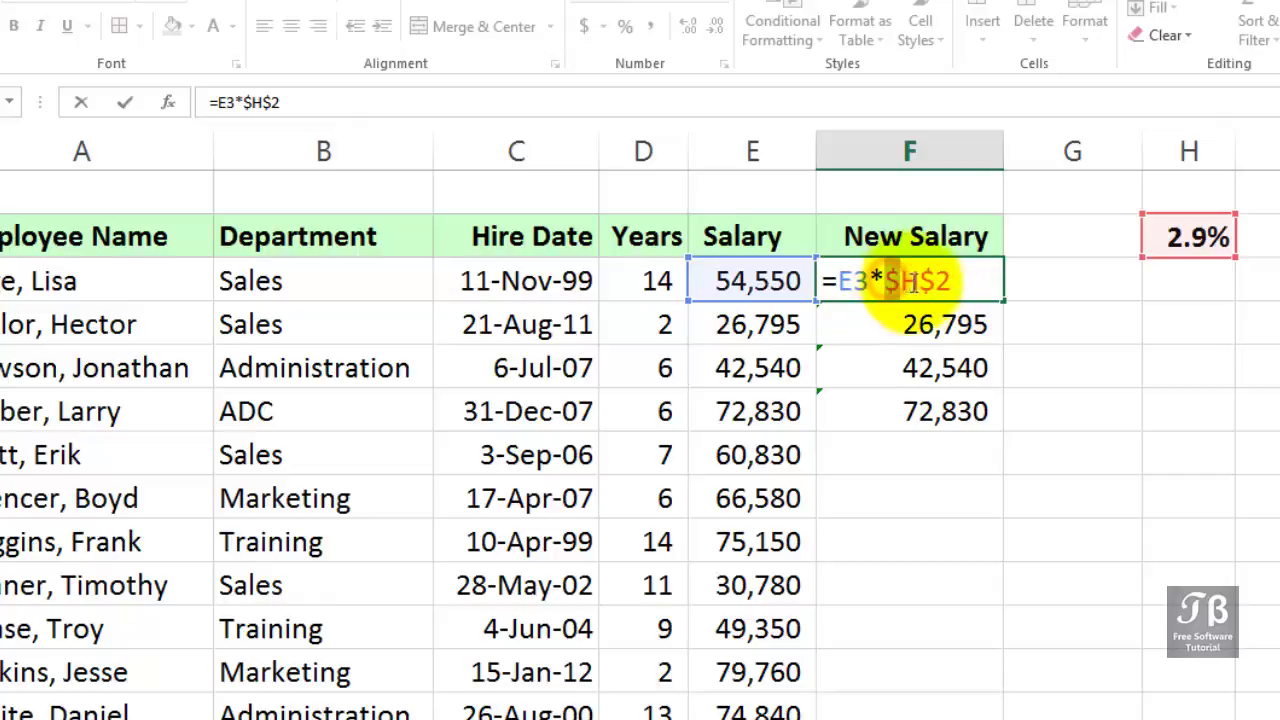
{"action": "left_click_drag", "start_coordinate": [884, 281], "coordinate": [947, 281]}
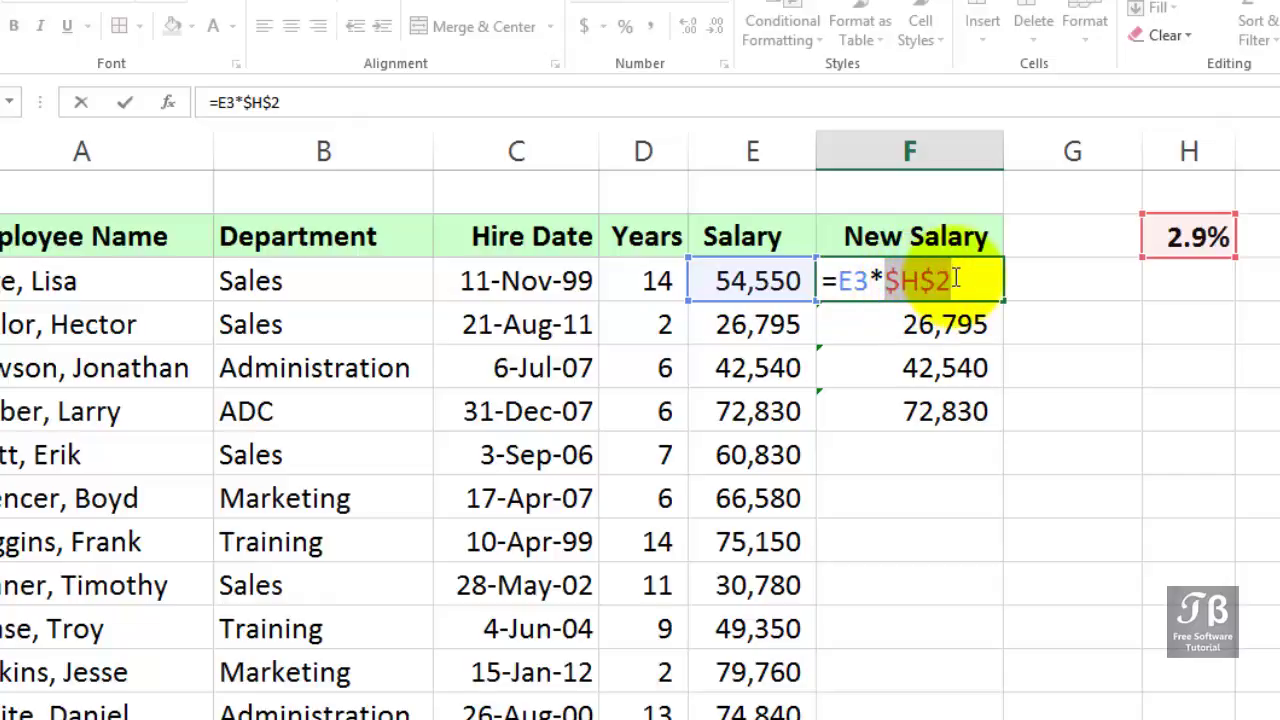
{"action": "left_click", "coordinate": [955, 279]}
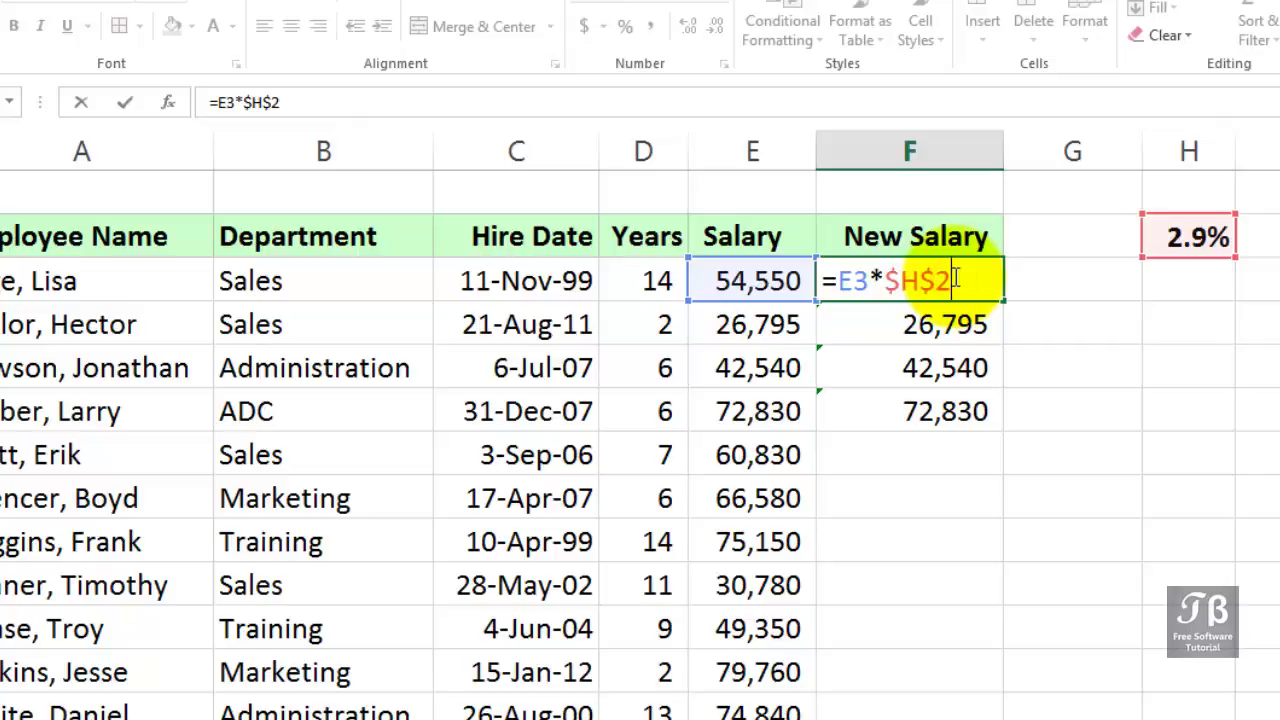
Add +E3 to finish =E3*$H$2+E3, giving 56,132.
{"action": "type", "text": "+"}
{"action": "left_click", "coordinate": [738, 281]}
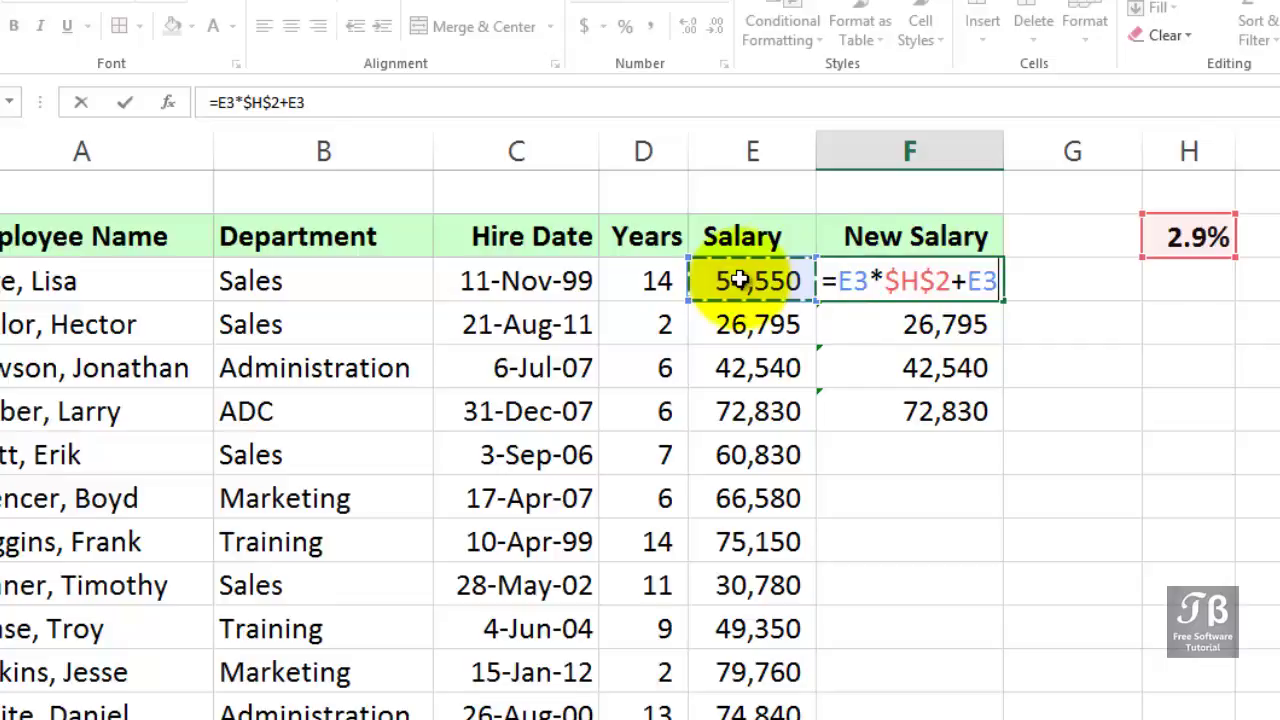
{"action": "key", "text": "Return"}
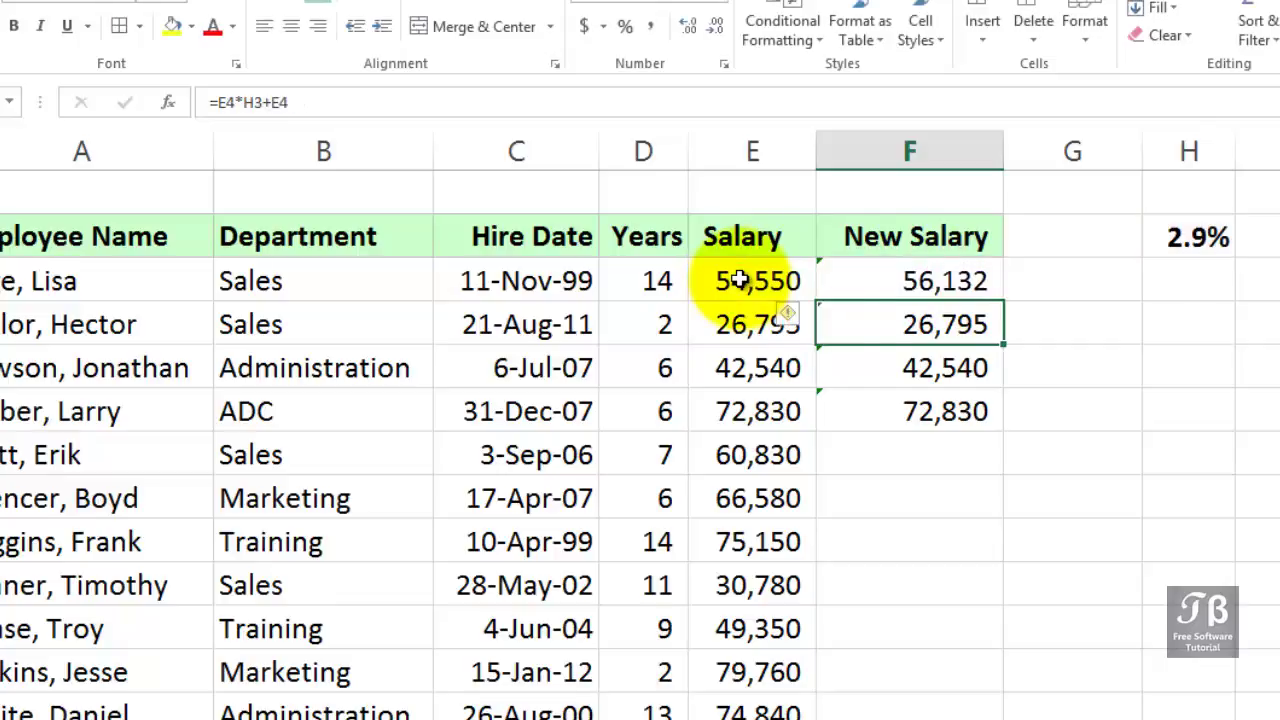
Fill the $H$2 formula down column F and verify F11 reads =E11*$H$2+E11.
{"action": "left_click", "coordinate": [966, 281]}
{"action": "left_click_drag", "start_coordinate": [1001, 307], "coordinate": [979, 655]}
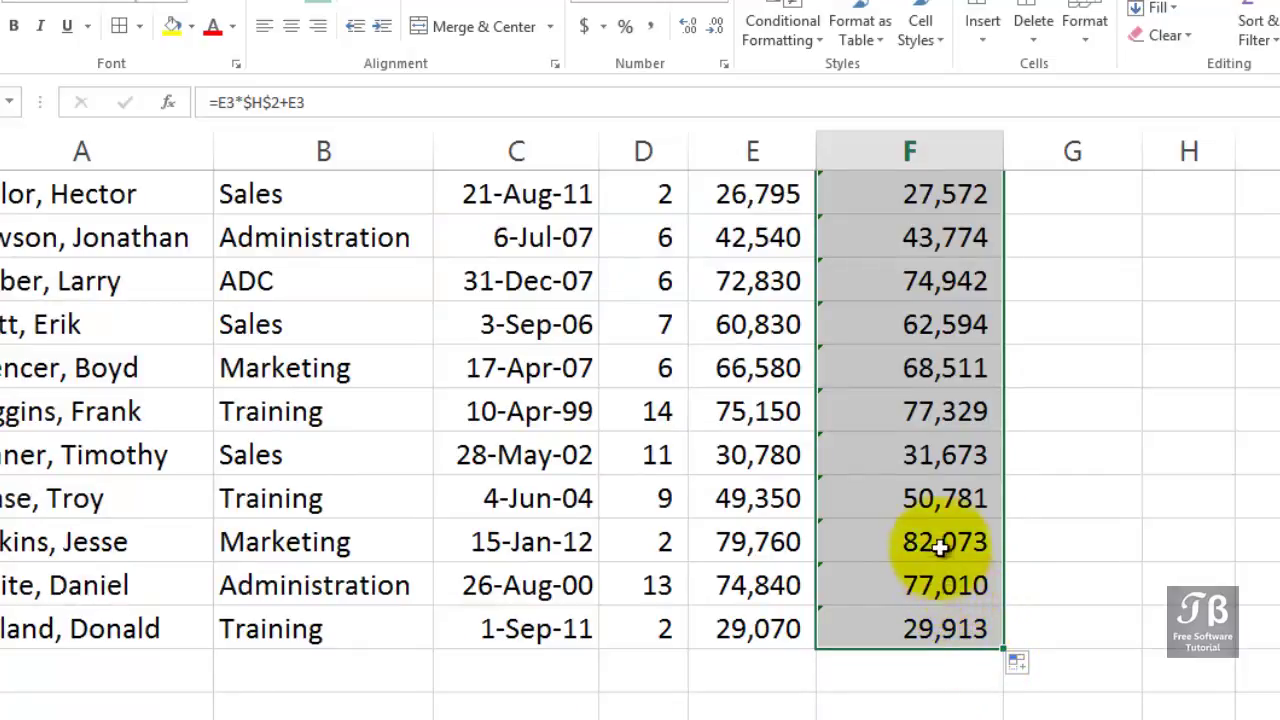
{"action": "left_click", "coordinate": [922, 488]}
{"action": "double_click", "coordinate": [922, 490]}
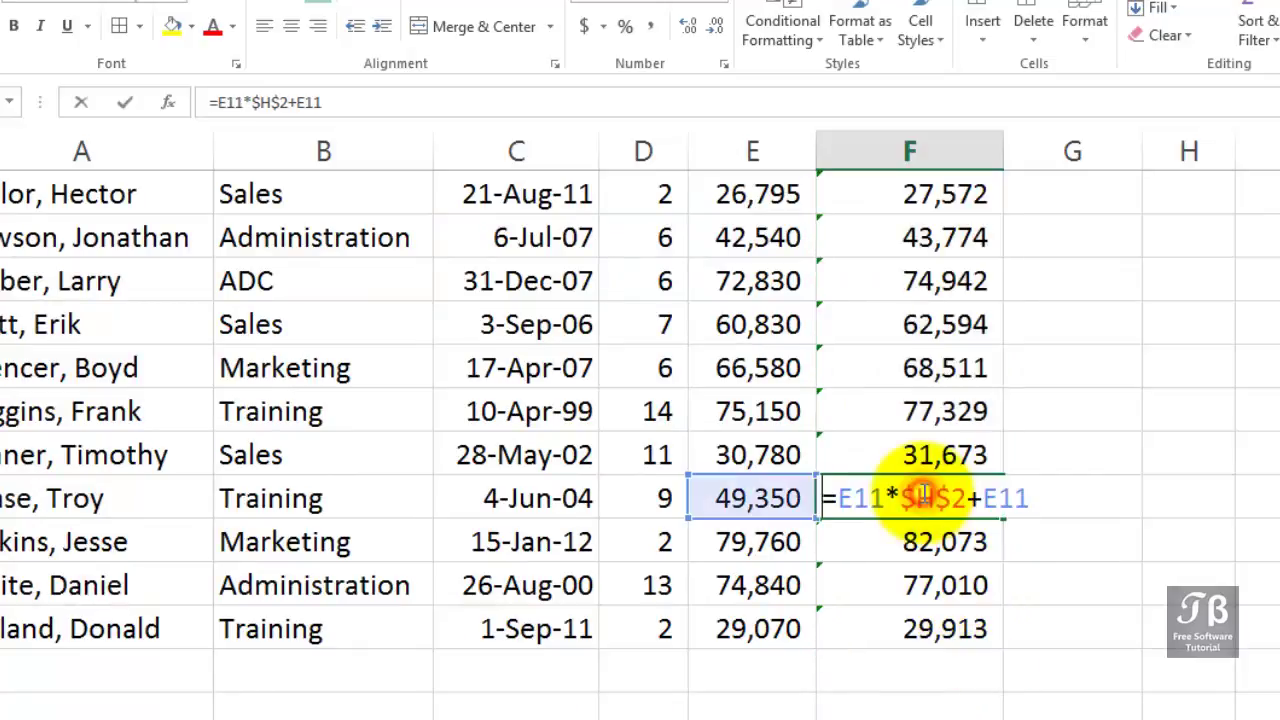
{"action": "left_click_drag", "start_coordinate": [893, 500], "coordinate": [968, 509]}
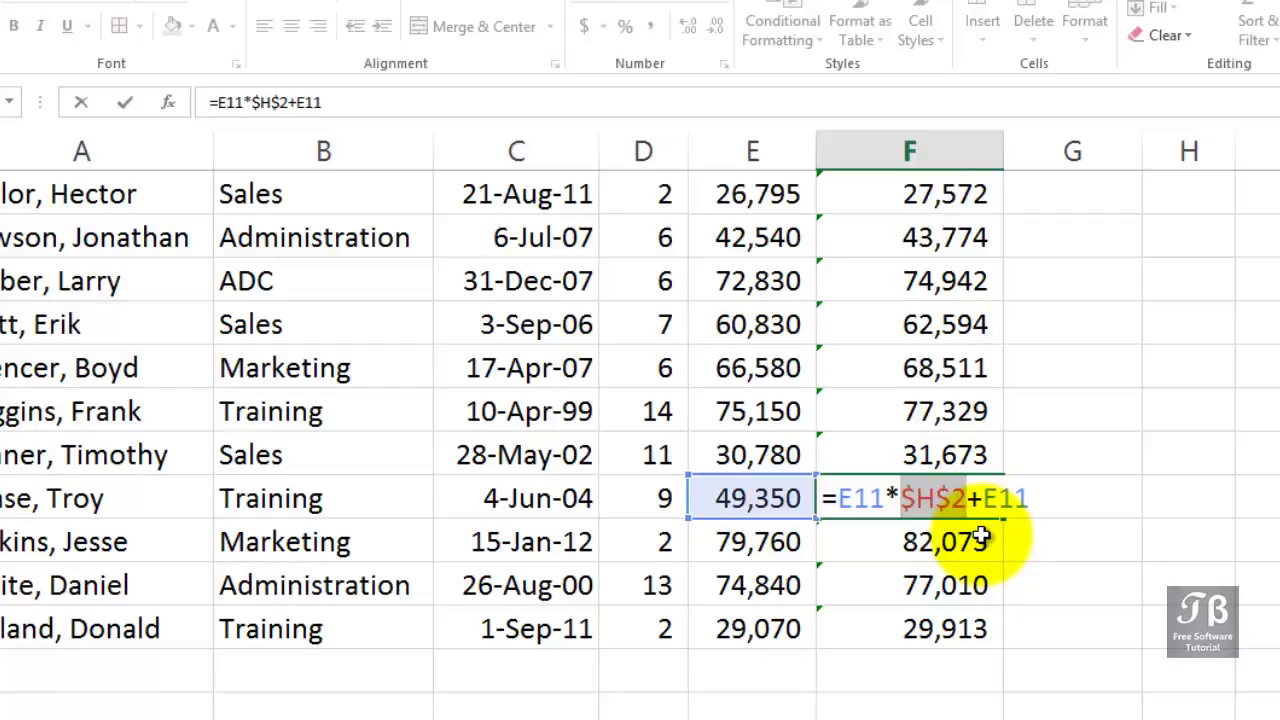
{"action": "key", "text": "Return"}
{"action": "scroll", "coordinate": [980, 535], "scroll_direction": "up", "scroll_amount": 1}
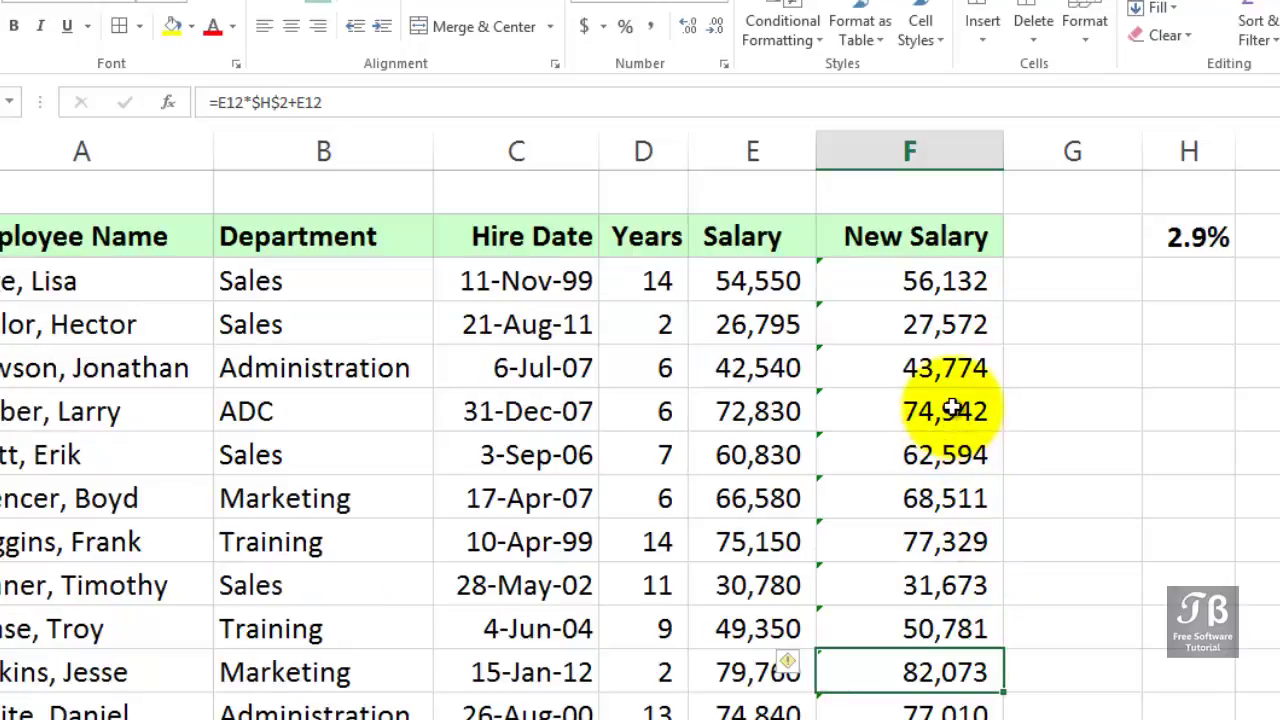
{"action": "double_click", "coordinate": [935, 283]}
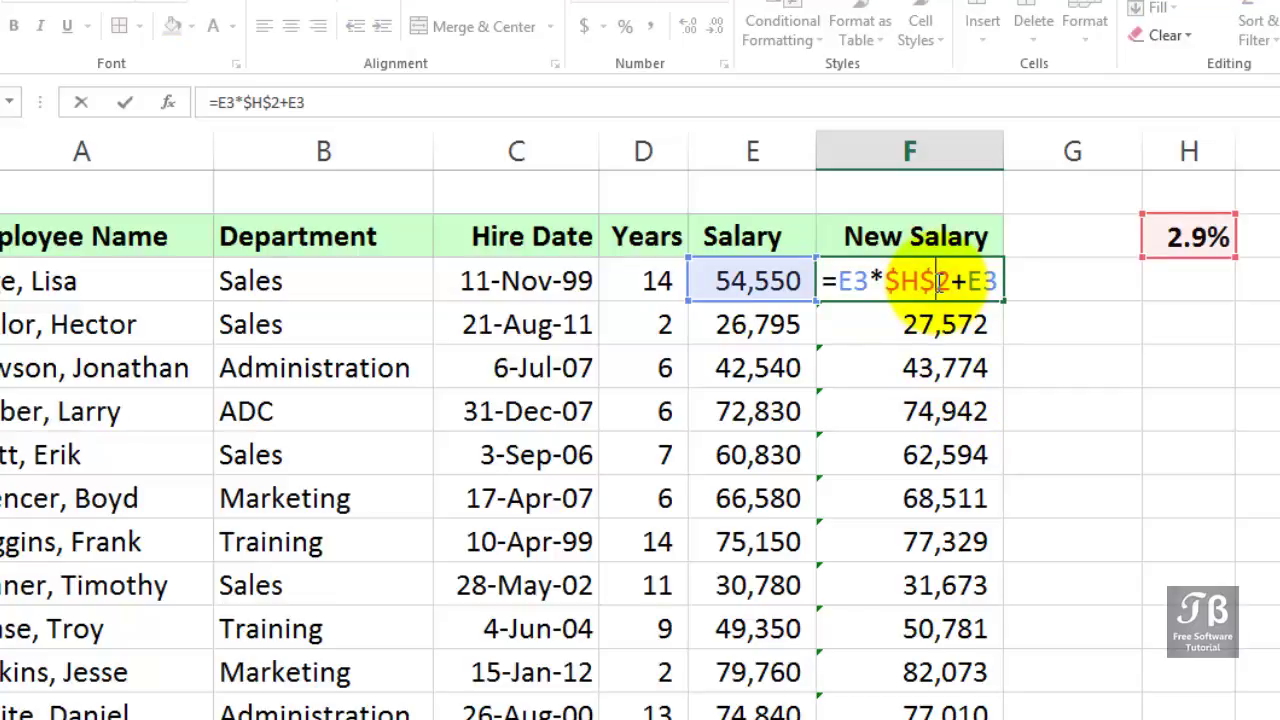
{"action": "key", "text": "Return"}
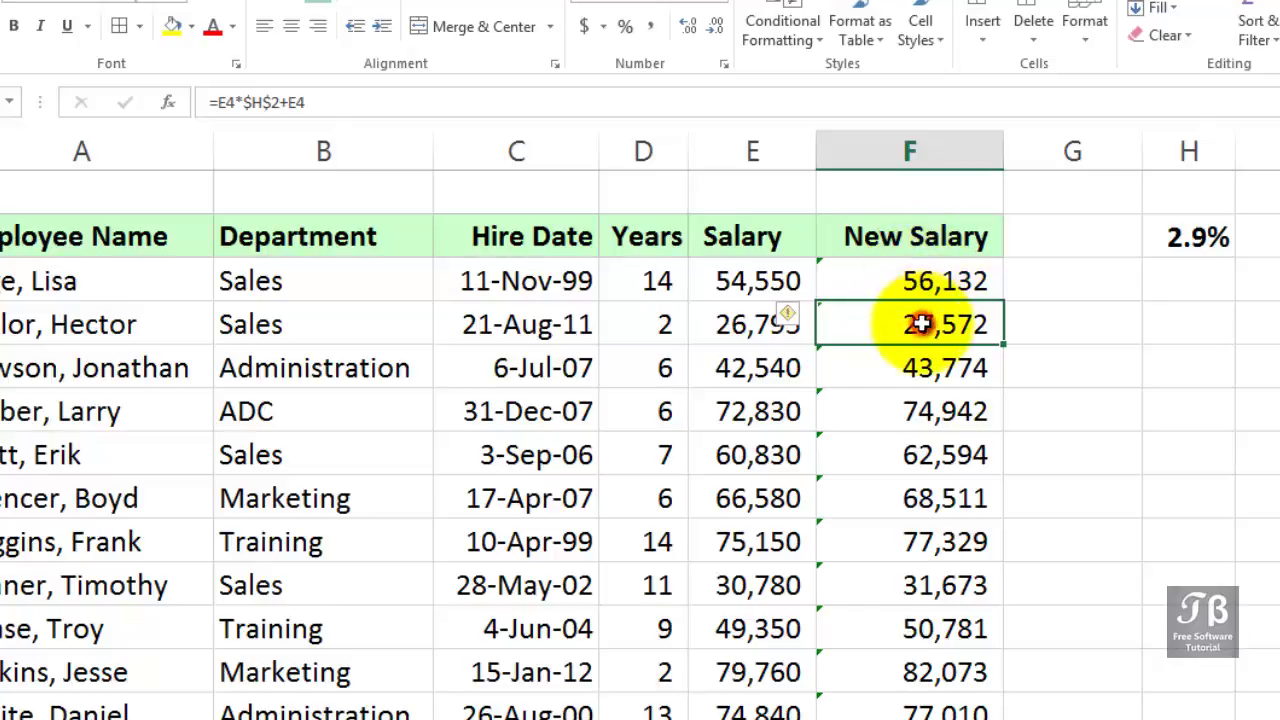
{"action": "double_click", "coordinate": [918, 323]}
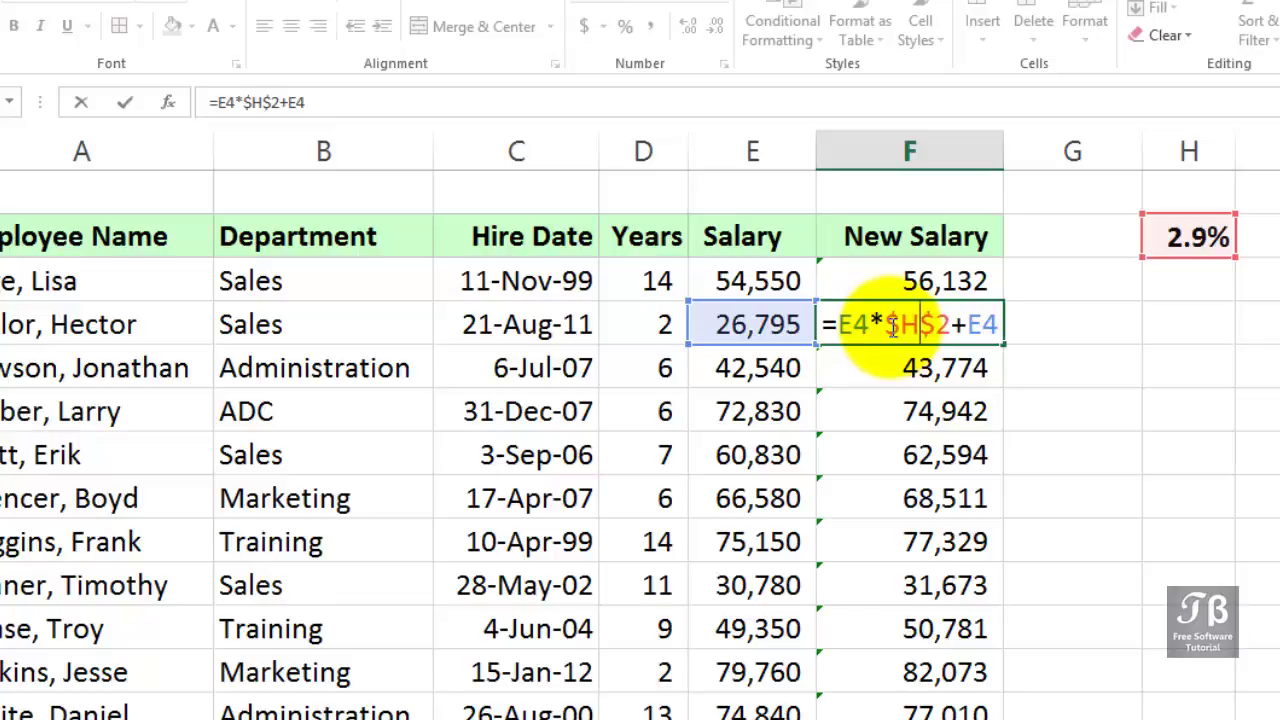
{"action": "key", "text": "Return"}
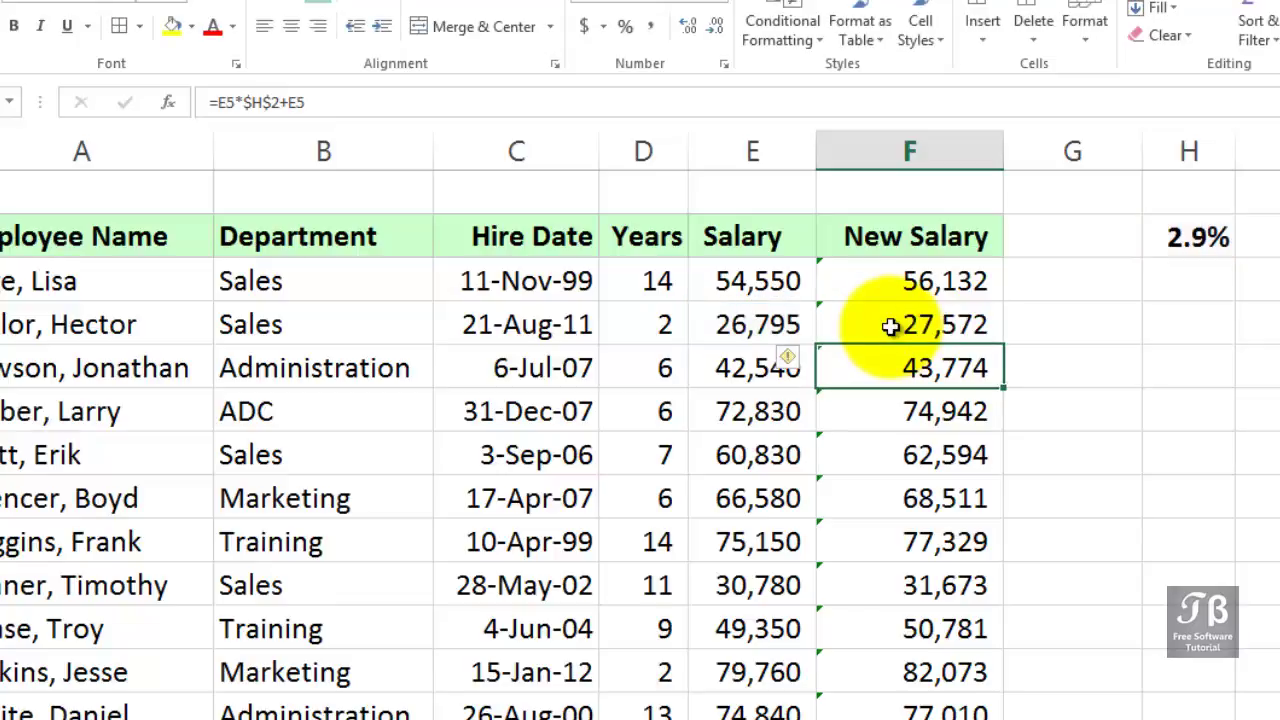
Enter 3.1 in H2 so the first New Salary becomes 56,241.
{"action": "left_click", "coordinate": [1168, 236]}
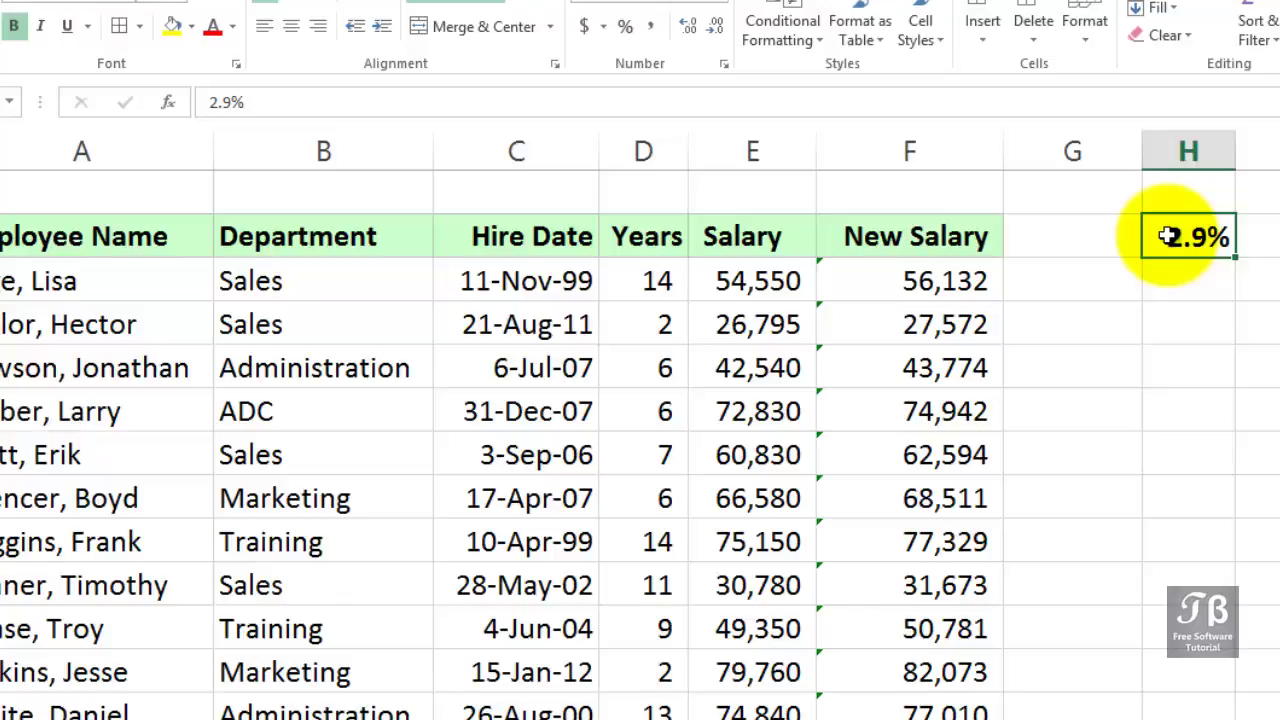
{"action": "type", "text": "3.1"}
{"action": "key", "text": "Return"}
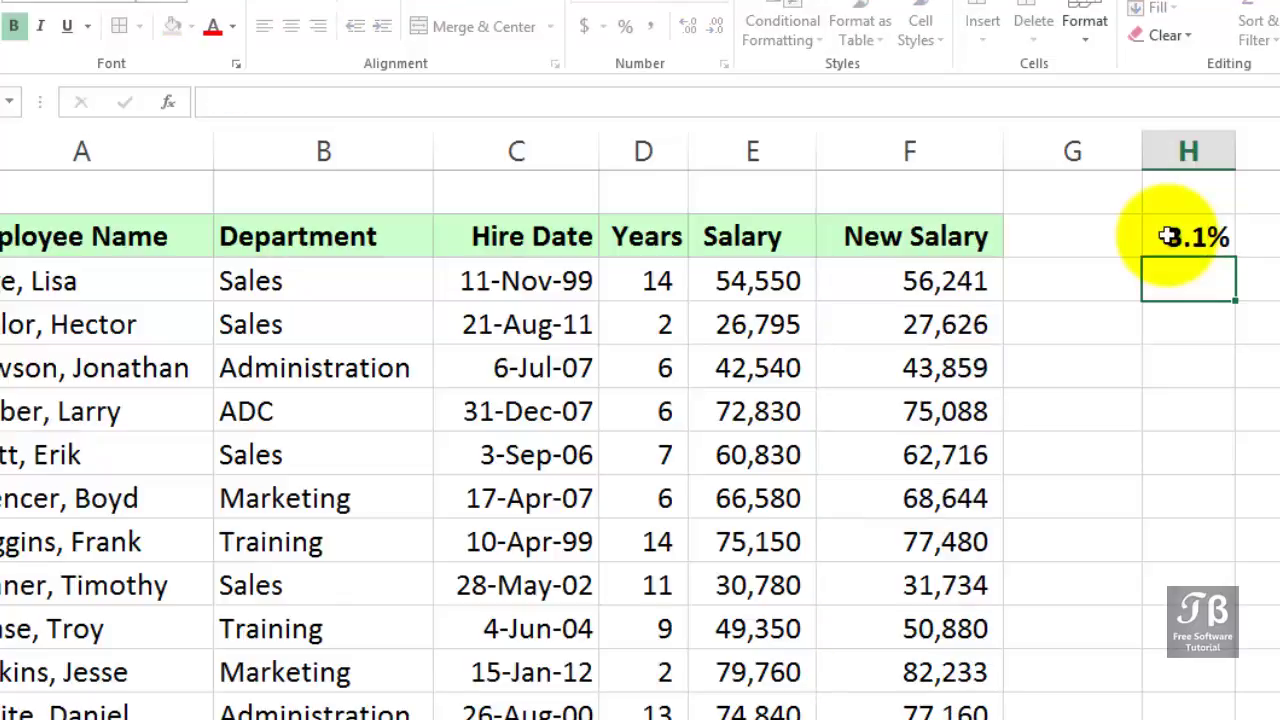